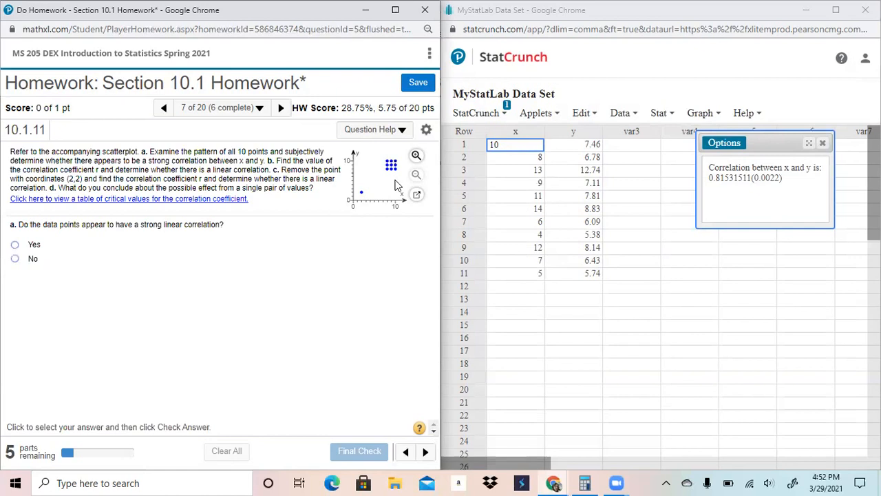
Step: Clear the old values in rows 1 to 11 of the x and y columns and close the correlation result
click(522, 117)
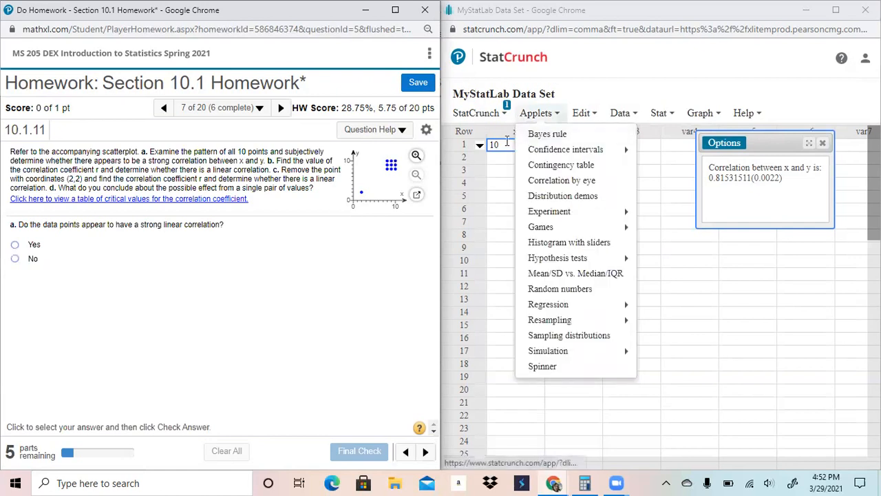
click(500, 183)
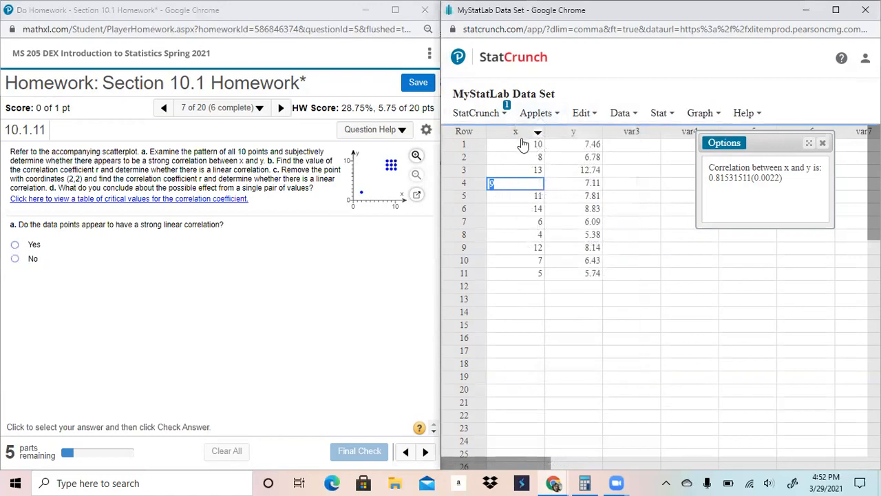
drag(523, 148, 525, 277)
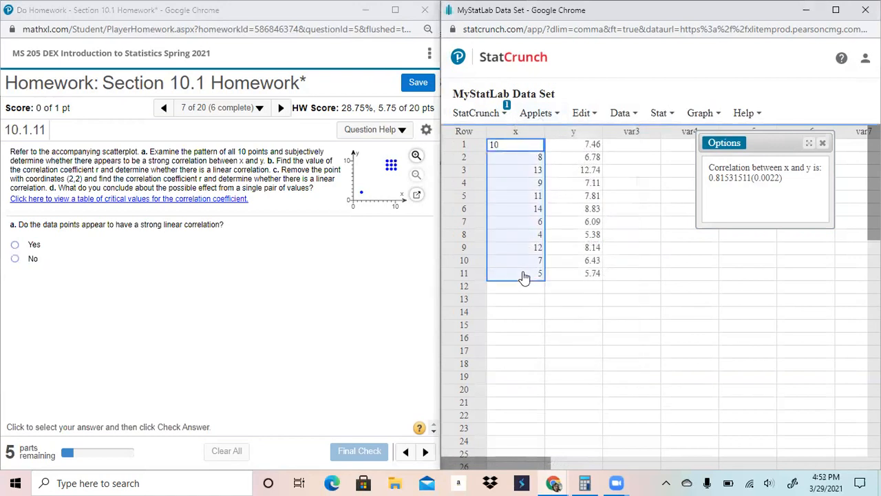
key(Delete)
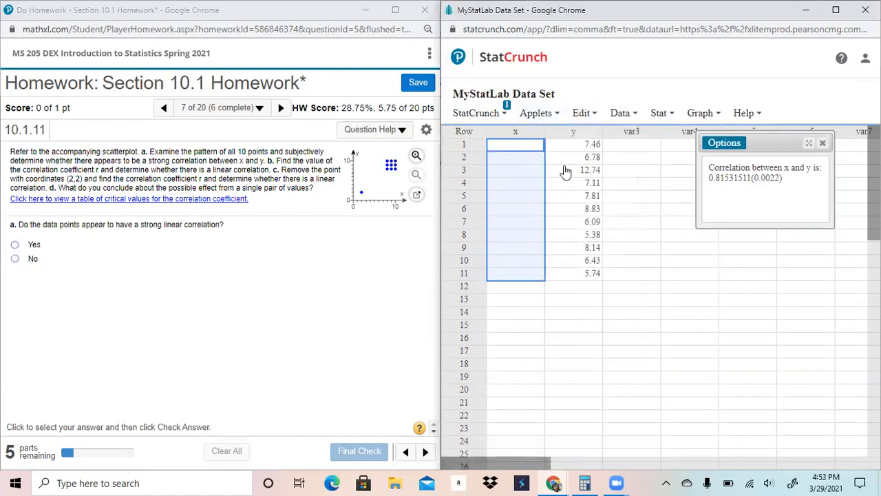
drag(573, 150, 587, 278)
key(Delete)
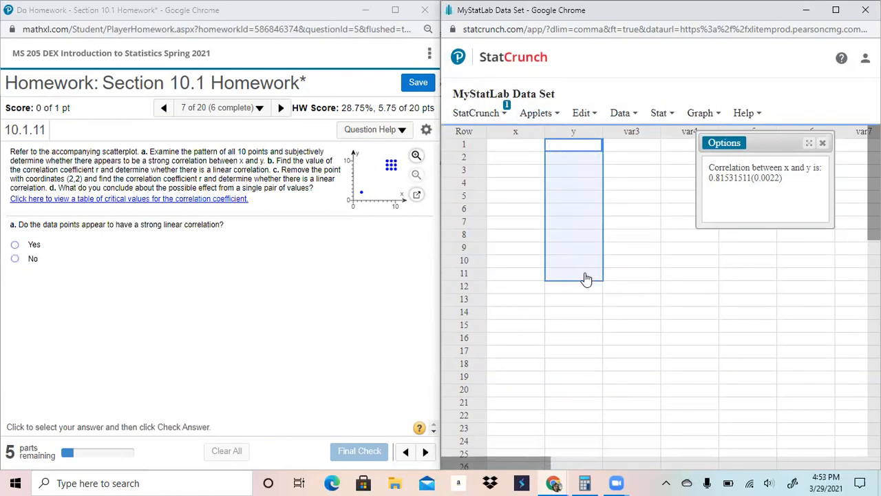
click(823, 144)
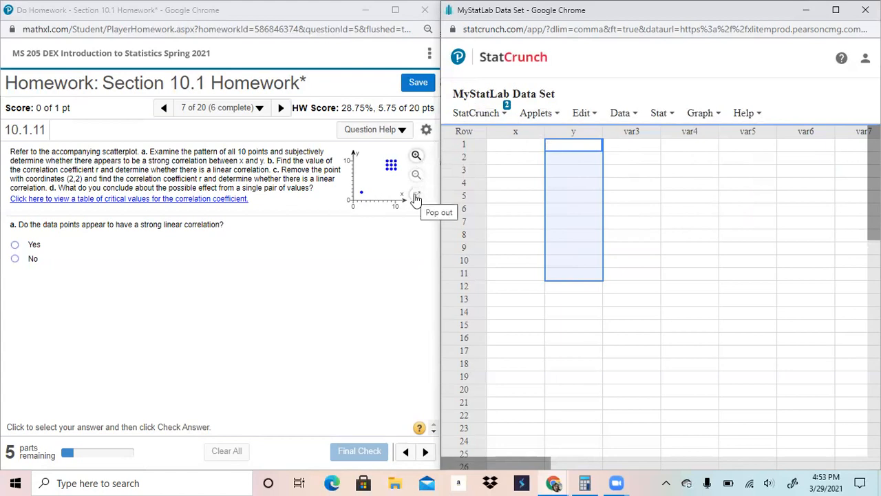
Step: Enlarge the question's scatterplot in a separate pop-out to read the coordinates of its points
click(415, 158)
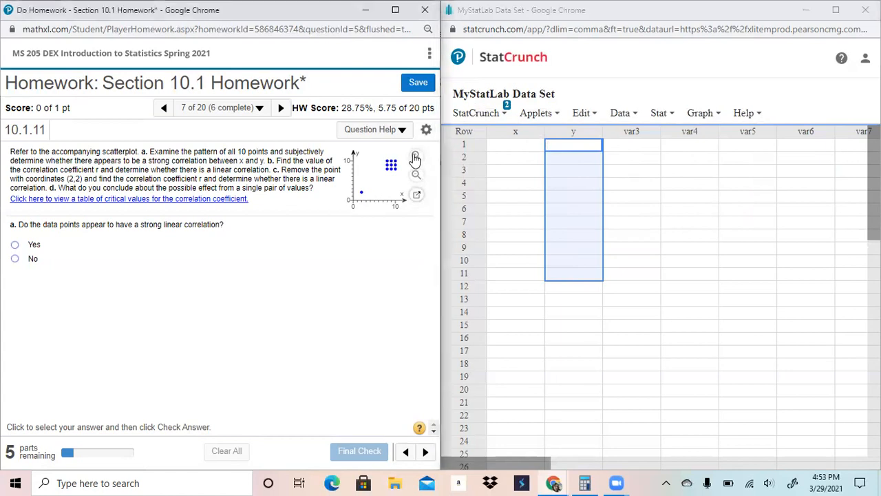
click(417, 196)
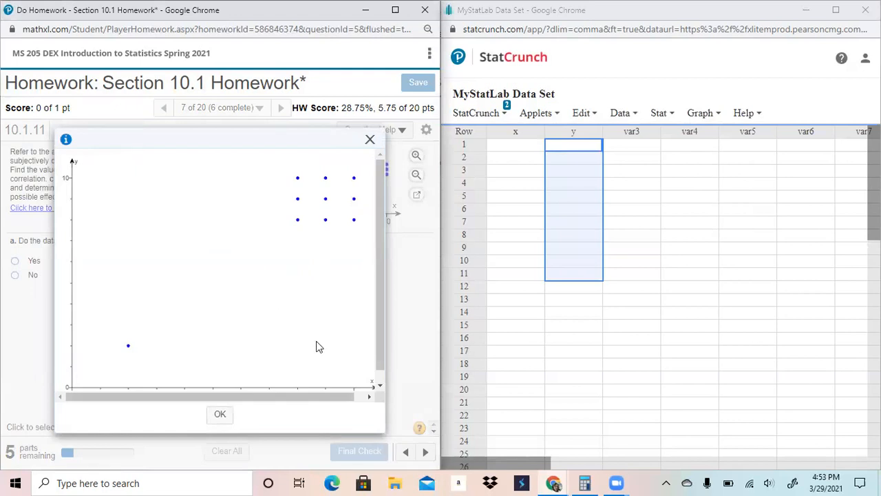
scroll(379, 362, down, 1)
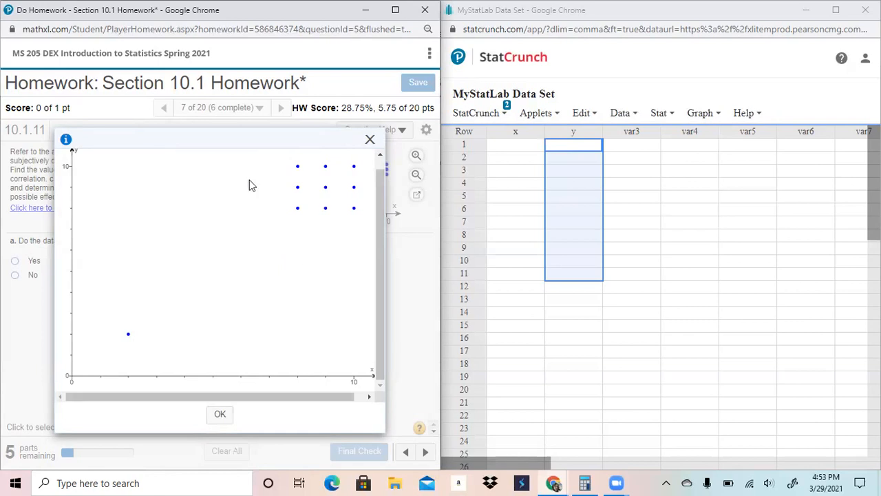
Step: Enter 10 in rows 1 to 3 of the x column
click(527, 143)
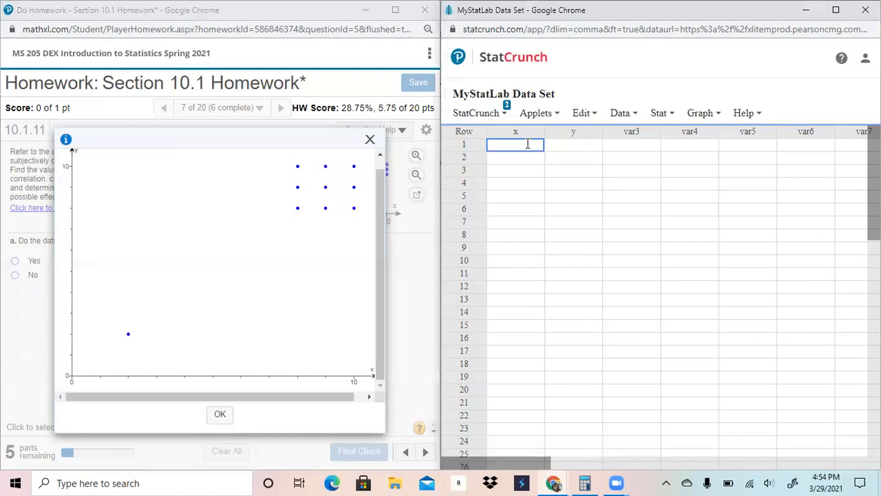
text(10)
key(Return)
text(10)
key(Return)
text(10)
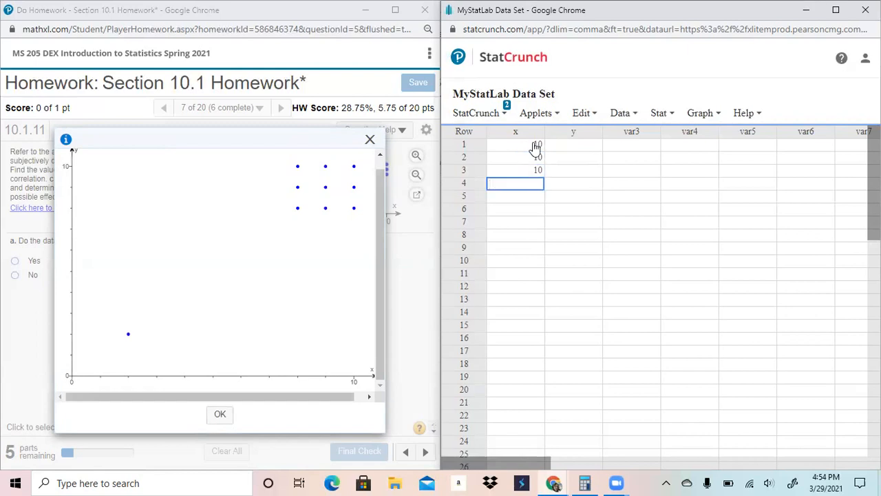
Step: Enter 10, 9 and 8 in rows 1 to 3 of the y column
click(573, 143)
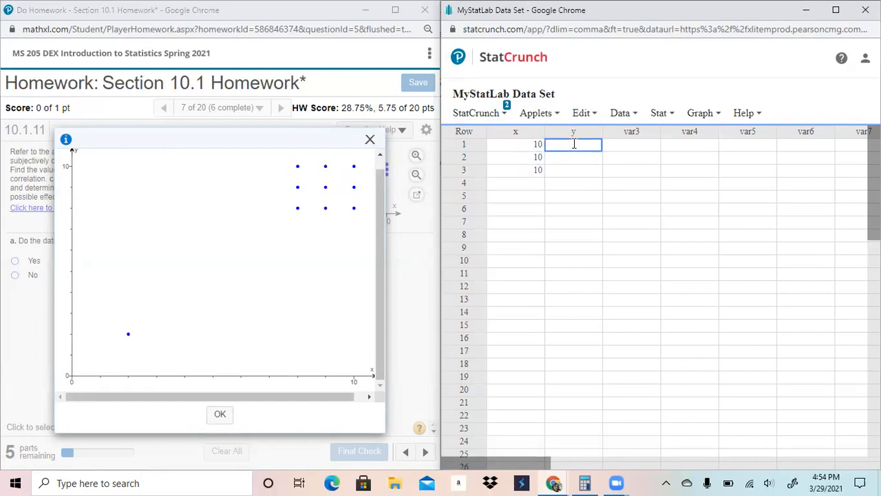
text(10)
key(Return)
text(9)
key(Return)
text(8)
key(Return)
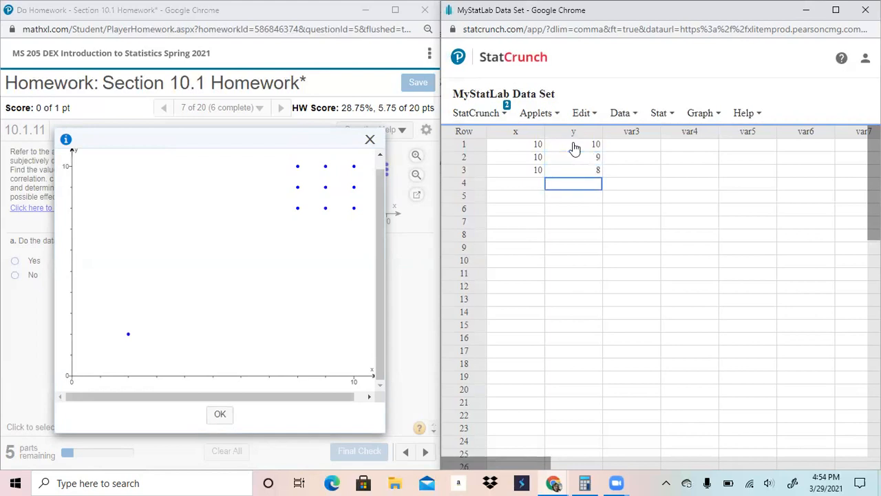
Step: Enter 9 in rows 4 to 6 of the x column
click(535, 180)
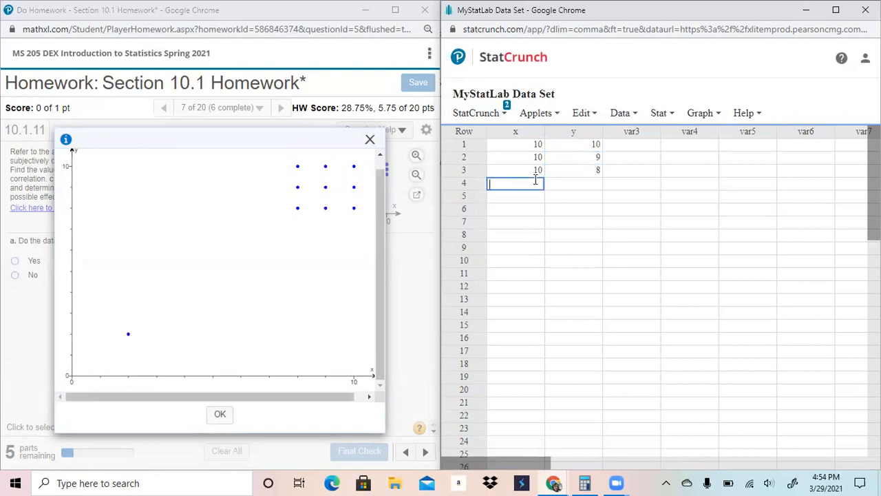
text(9)
key(Return)
text(9)
key(Return)
text(9)
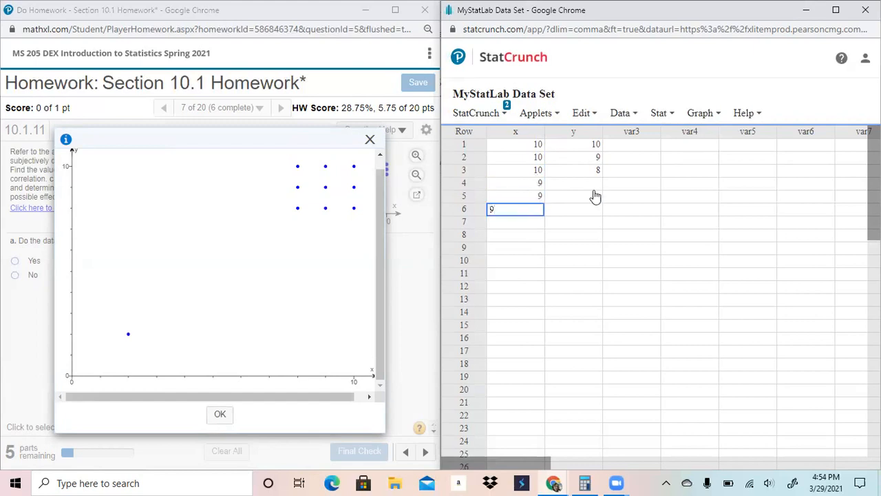
Step: Enter 10, 9 and 8 in rows 4 to 6 of the y column
click(586, 183)
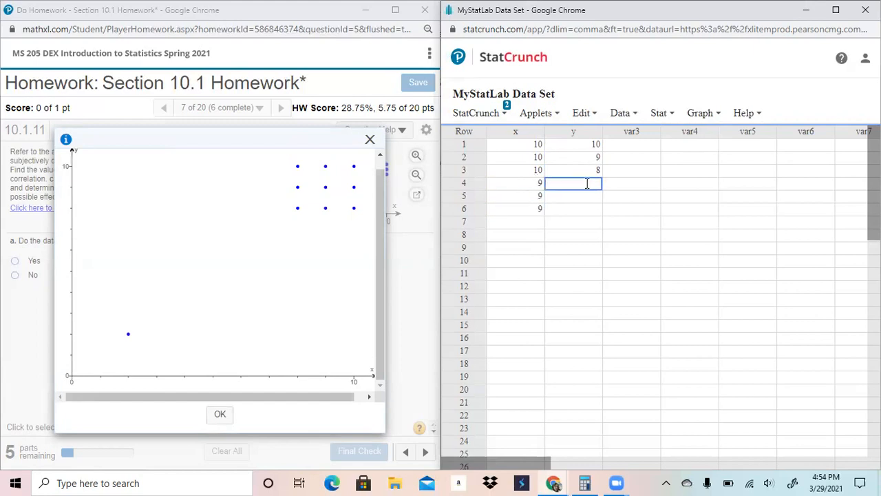
text(10)
key(Return)
text(1)
text(9)
key(Return)
text(8)
key(Return)
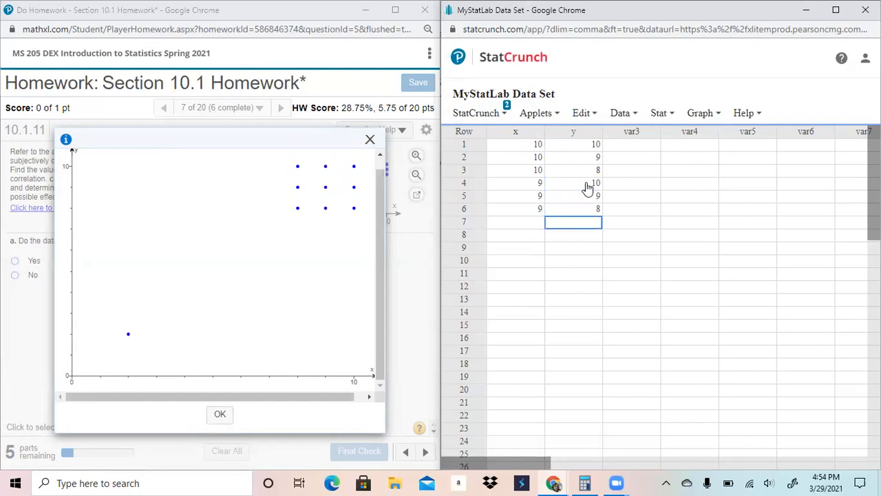
Step: Enter 8 in rows 7 to 9 of the x column
click(529, 221)
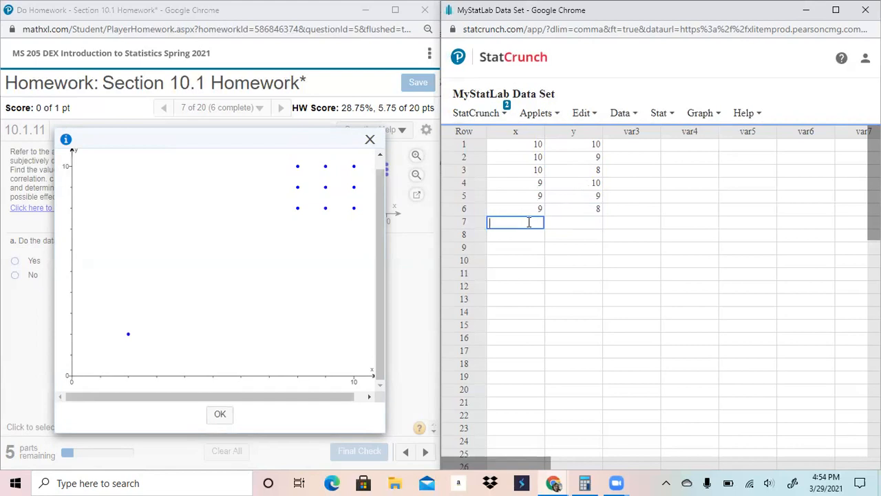
text(8)
key(Return)
text(8)
key(Return)
text(8)
key(Return)
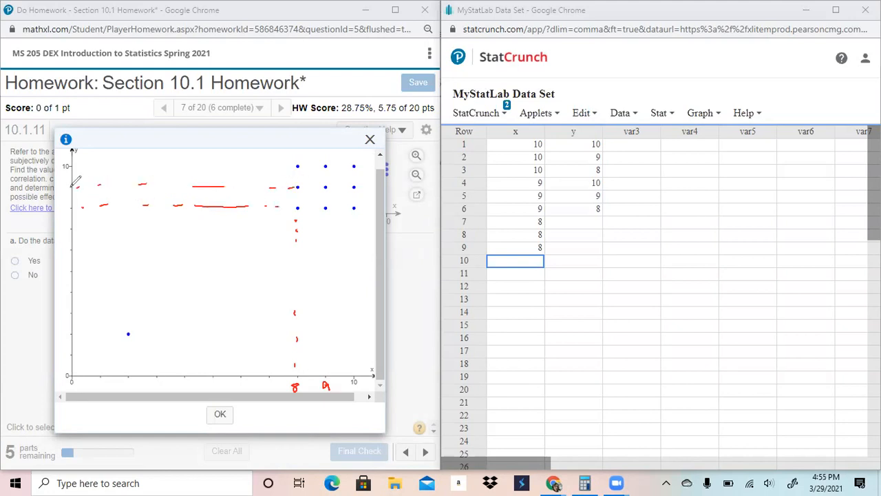
Step: Annotate the scatterplot's y-axis with 8 and 9 and label points (8,8), (9,8), (10,8), (8,9) and (10,10)
drag(64, 206, 63, 197)
mouse_move(296, 208)
mouse_down()
mouse_move(285, 197)
mouse_move(309, 190)
mouse_move(323, 195)
mouse_move(316, 202)
mouse_move(340, 194)
mouse_move(366, 203)
mouse_up()
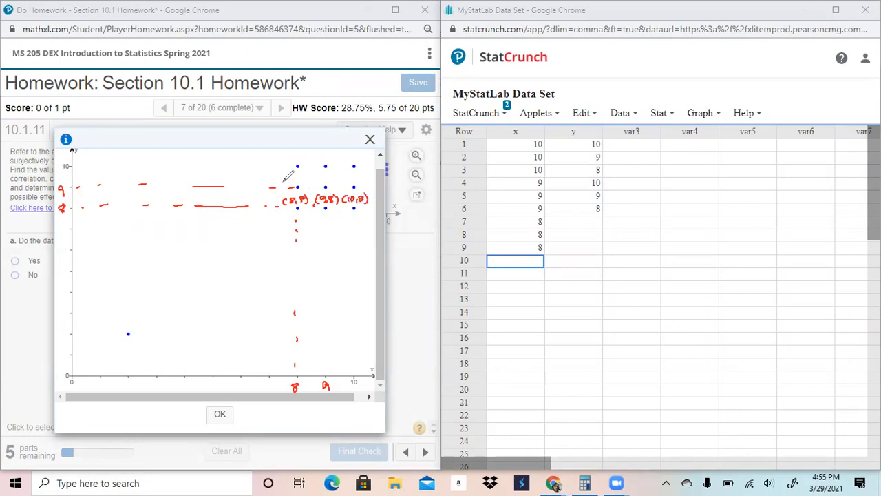
mouse_move(283, 177)
mouse_down()
mouse_move(300, 176)
mouse_move(276, 185)
mouse_up()
mouse_move(337, 151)
mouse_down()
mouse_move(335, 160)
mouse_move(366, 160)
mouse_up()
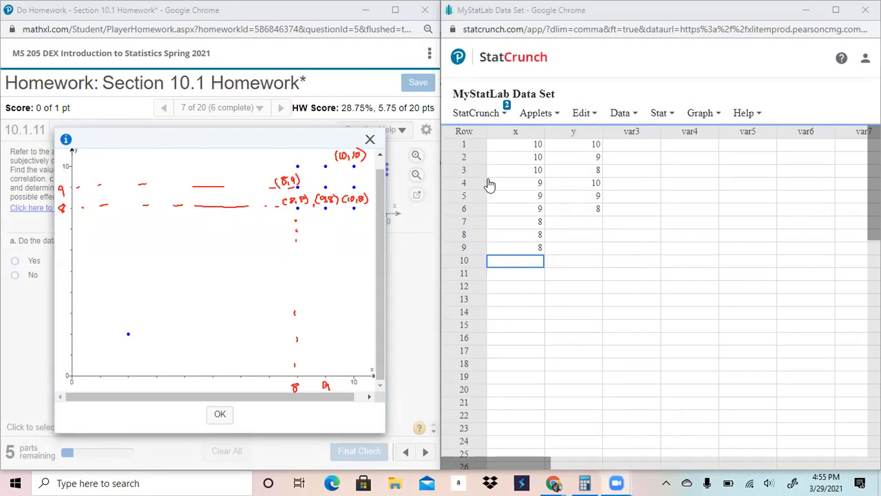
Step: Enter 10, 9 and 8 in rows 7 to 9 of the y column
click(596, 223)
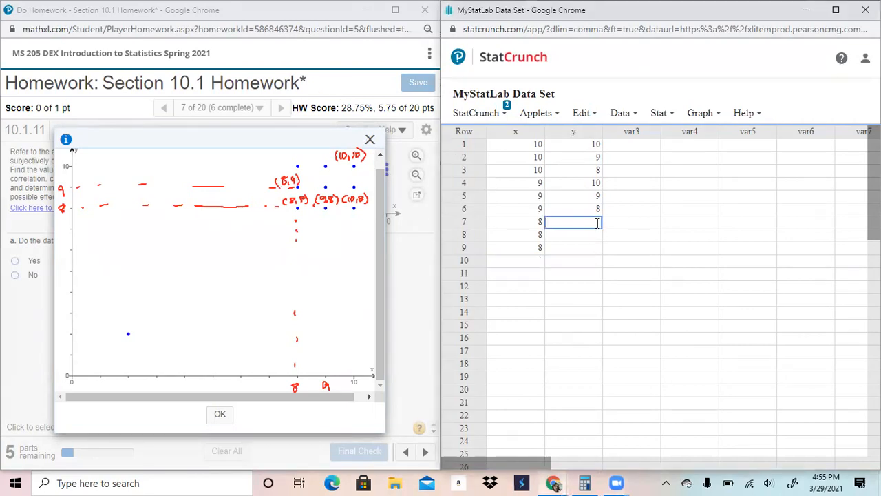
text(10)
key(Return)
text(9)
key(Return)
text(8)
key(Return)
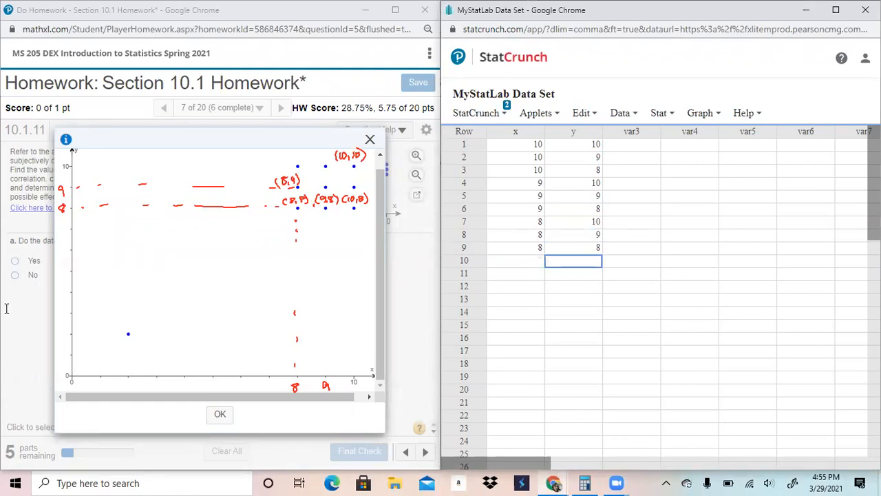
Step: Draw dashed guides from the isolated scatterplot point to both axes and label each axis end 2
click(6, 308)
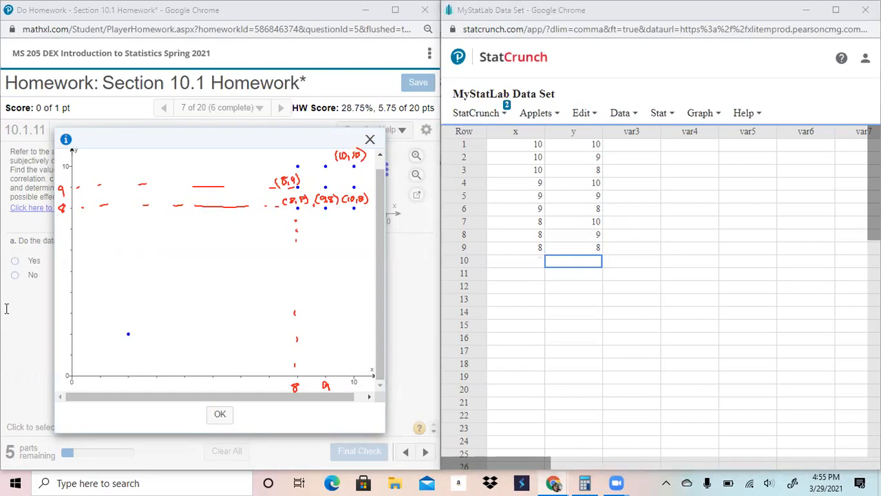
click(72, 334)
click(84, 334)
click(92, 334)
click(109, 333)
click(120, 334)
drag(126, 339, 128, 345)
drag(124, 382, 136, 388)
drag(58, 333, 66, 338)
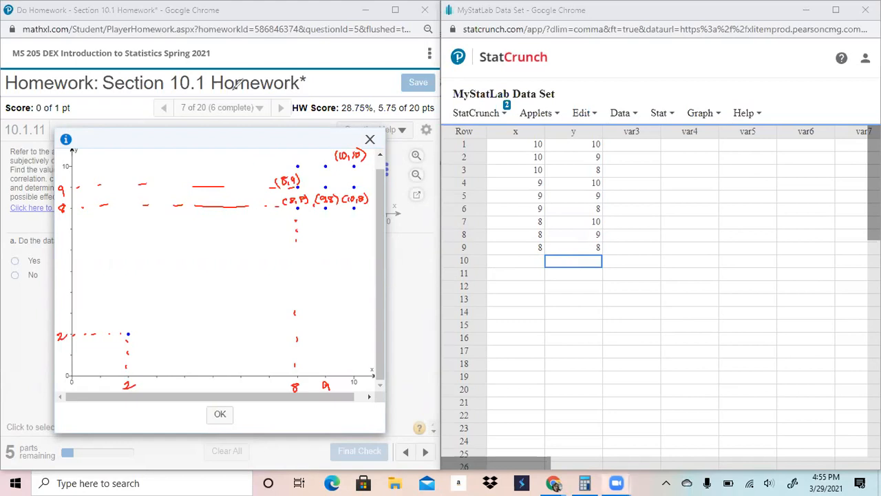
Step: Enter the isolated point in row 10 with x = 2 and y = 2
click(530, 261)
text(2)
key(Tab)
text(2)
key(Return)
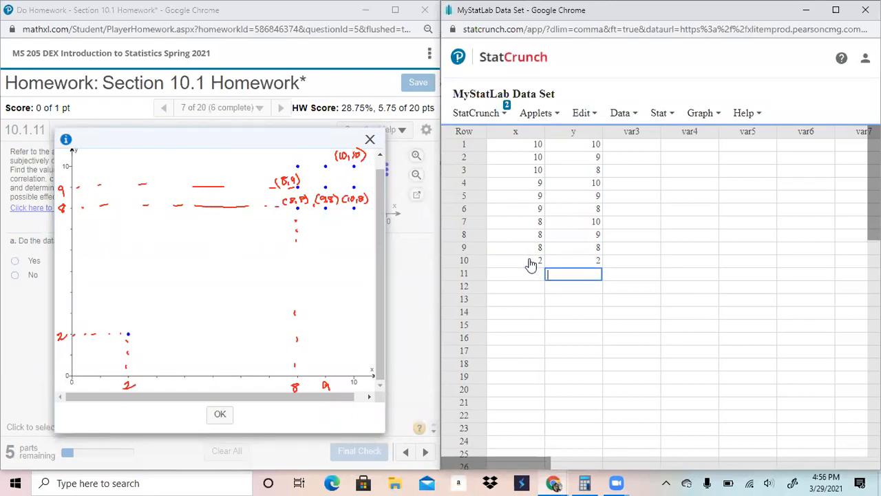
Step: Close the enlarged scatterplot and clear the red annotations from the screen
click(369, 140)
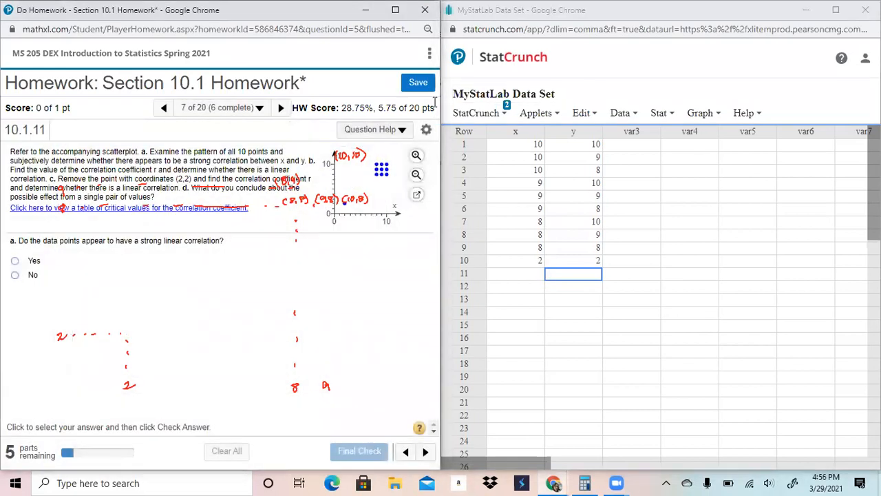
click(602, 103)
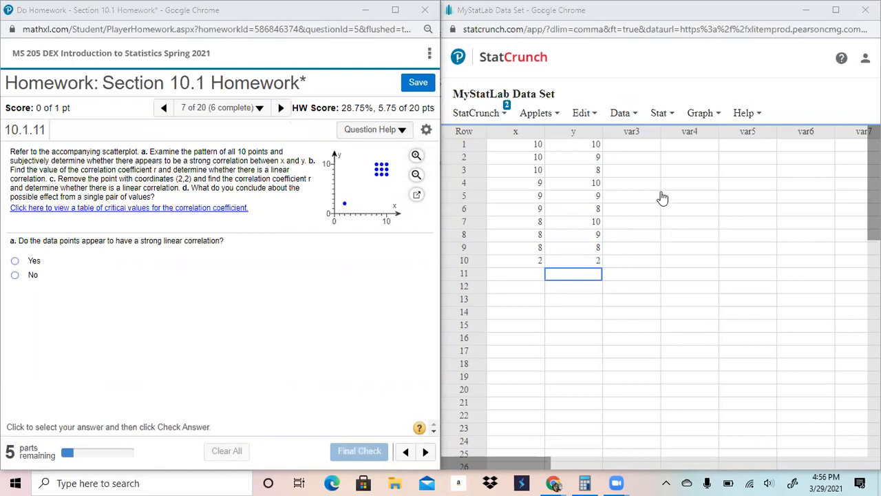
click(659, 115)
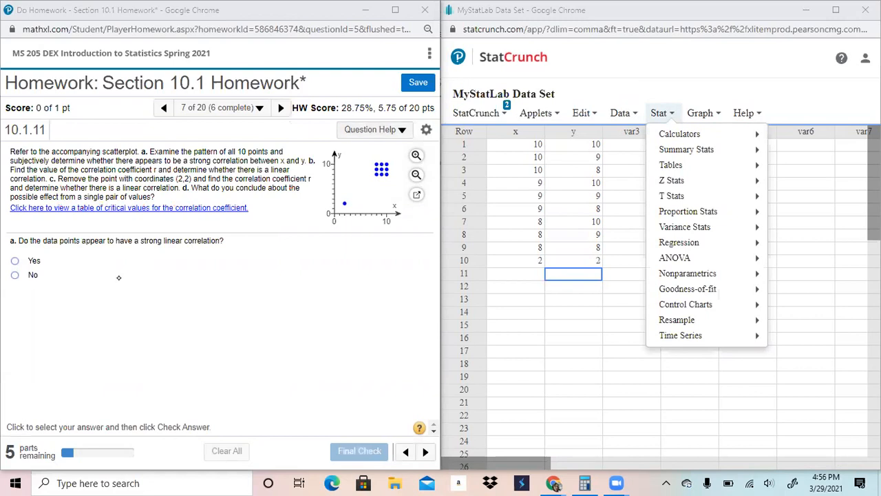
Step: Draw a rising red trend line with arrowheads through the scatterplot points and erase it
drag(329, 215, 407, 150)
mouse_move(337, 208)
mouse_down()
mouse_move(334, 214)
mouse_move(346, 208)
mouse_up()
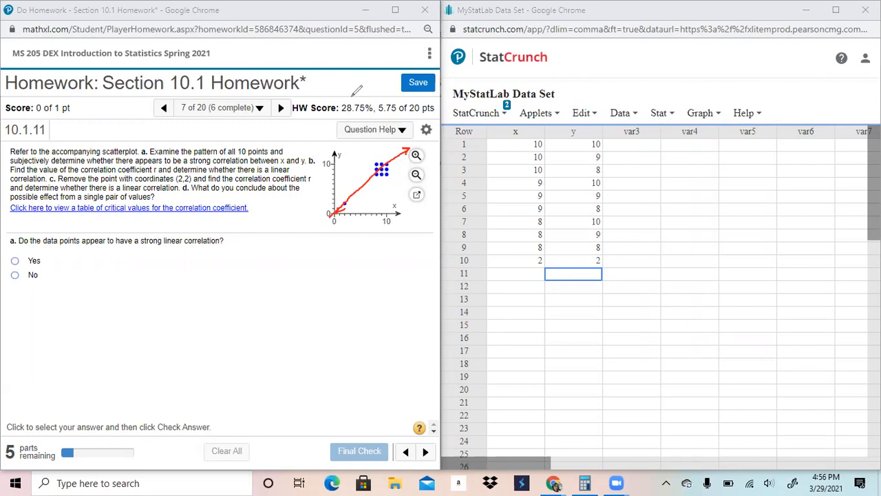
click(559, 124)
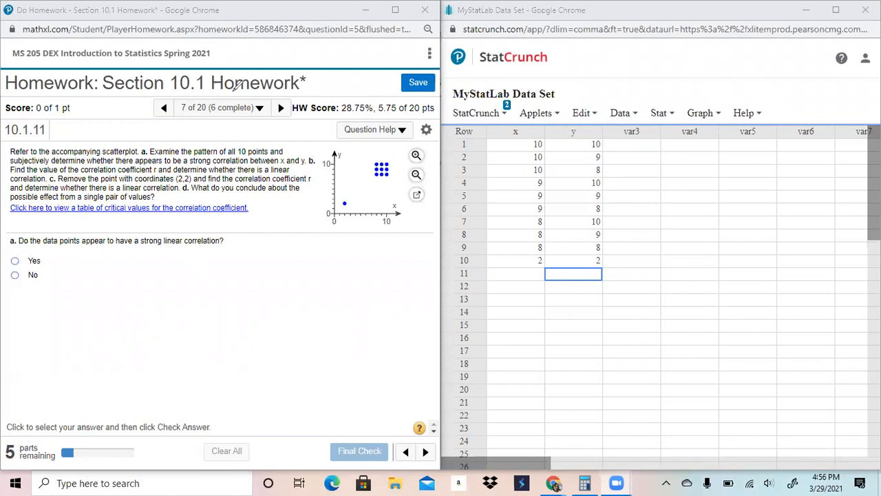
Step: Answer part a with Yes for a strong linear correlation, check it and continue to part b
click(14, 261)
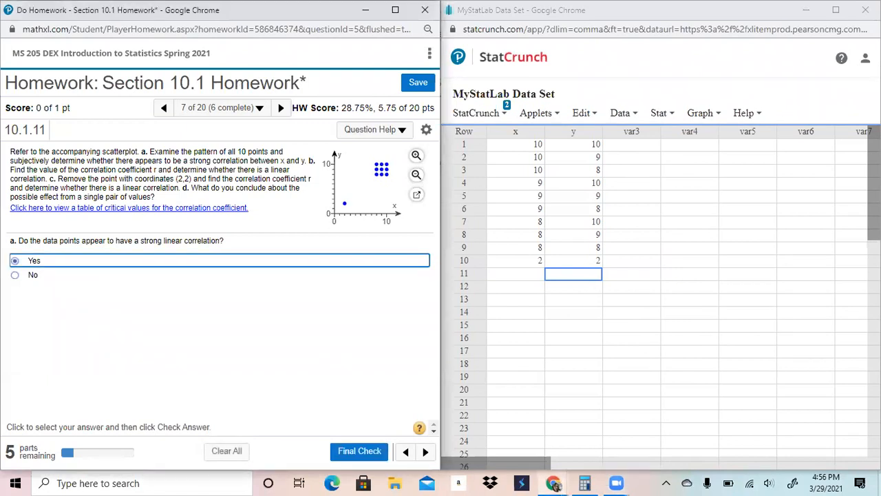
key(Return)
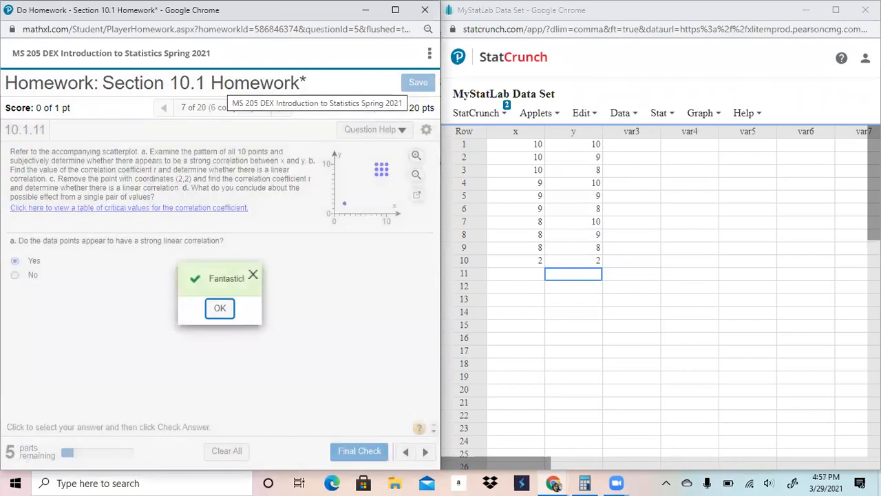
key(Return)
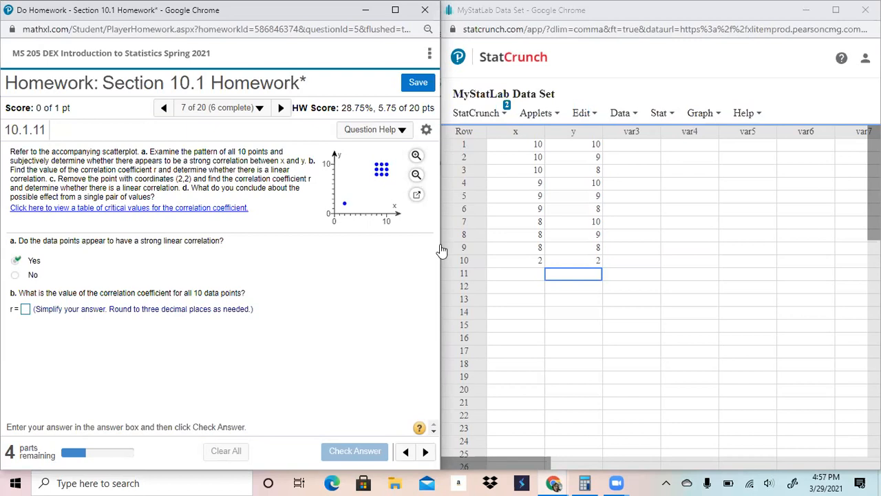
click(662, 113)
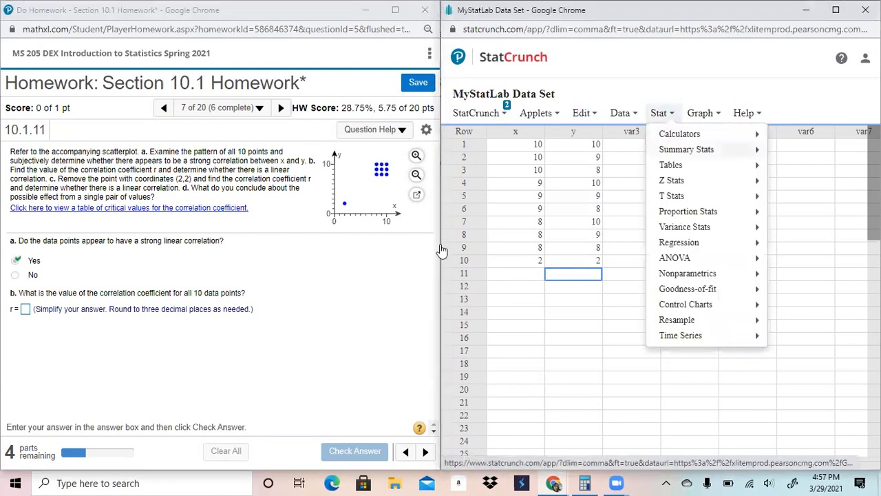
mouse_move(688, 149)
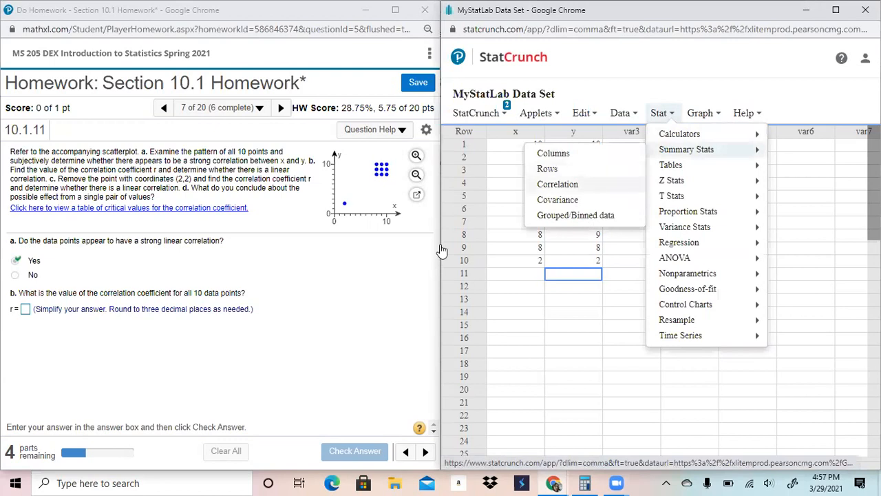
click(558, 184)
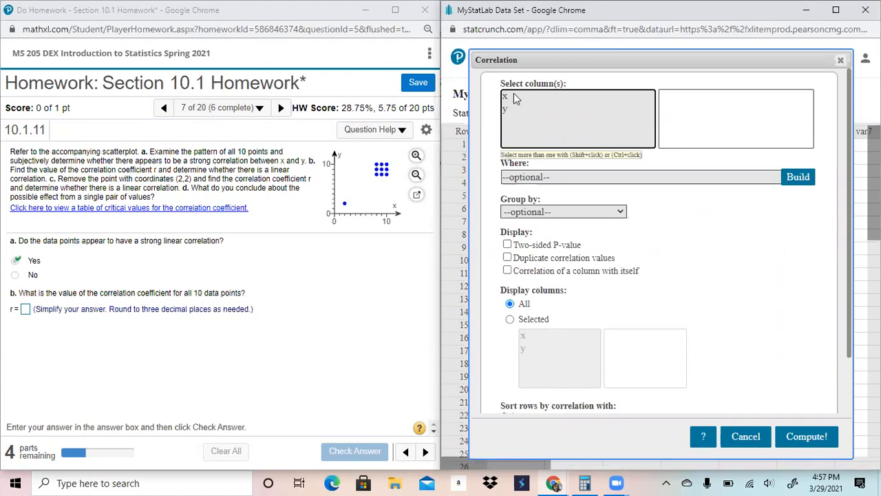
click(840, 60)
Step: Compute the correlation between the x and y columns with the two-sided P-value displayed
click(666, 116)
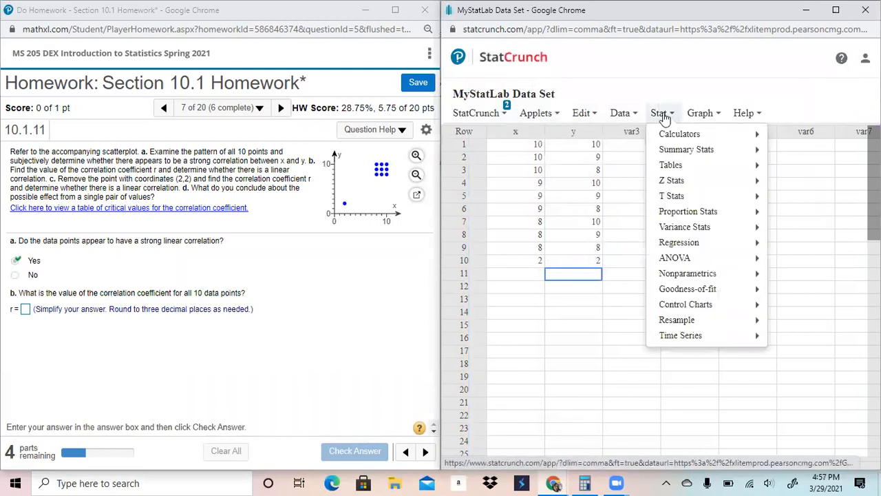
mouse_move(670, 151)
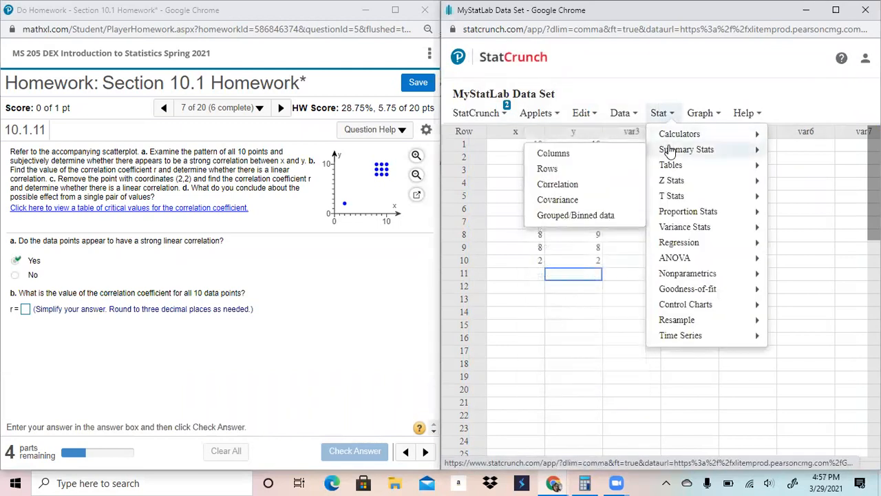
click(573, 187)
drag(516, 95, 515, 109)
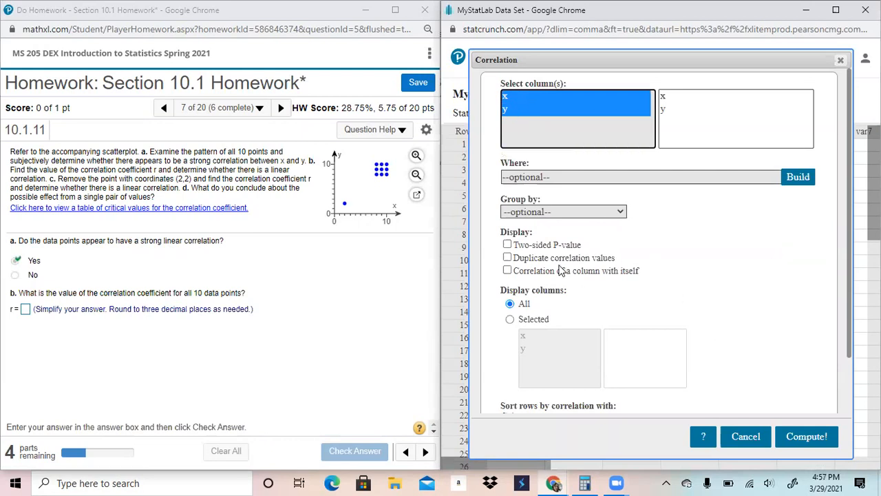
click(510, 245)
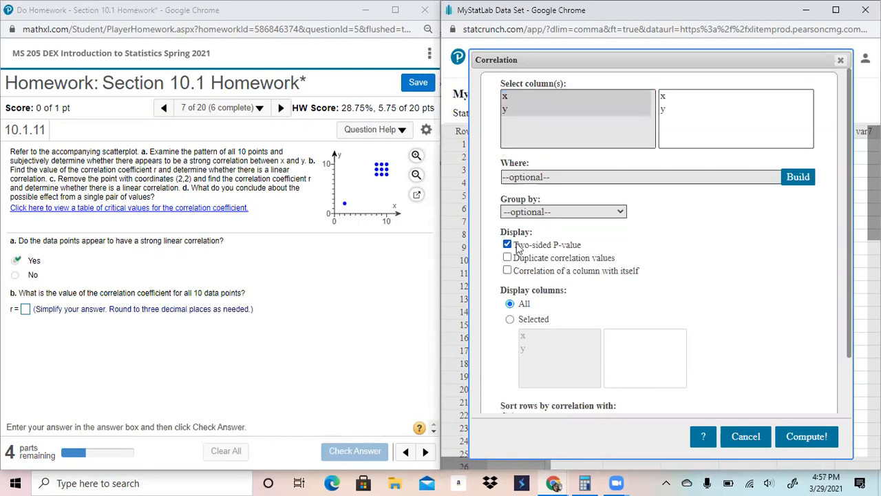
click(807, 436)
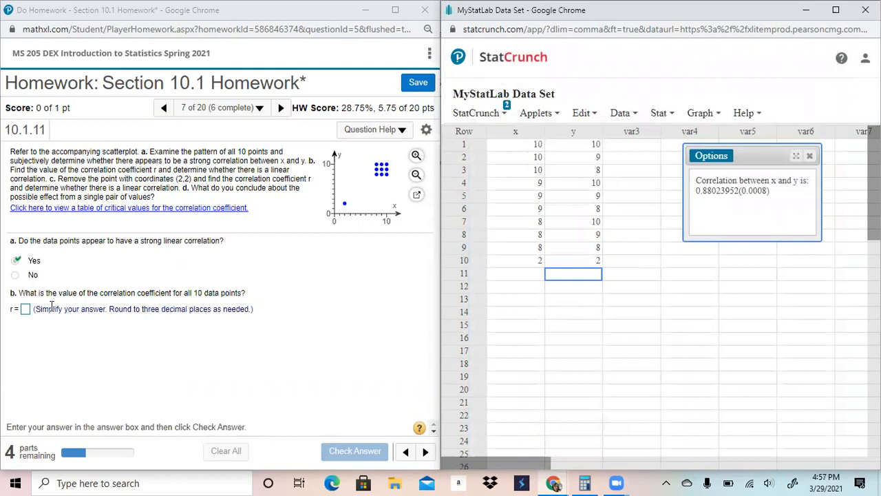
Step: Answer part b with r = .880, check it, and choose Yes, because the correlation coefficient is in the critical region
click(26, 309)
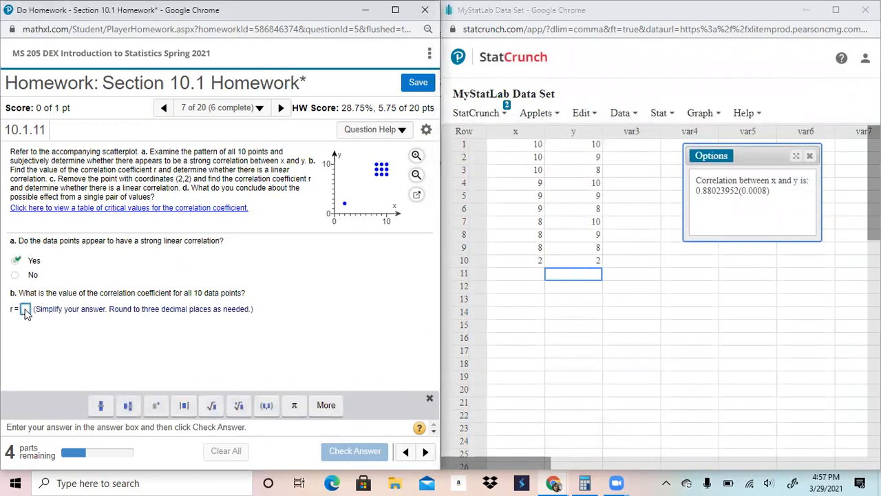
text(.)
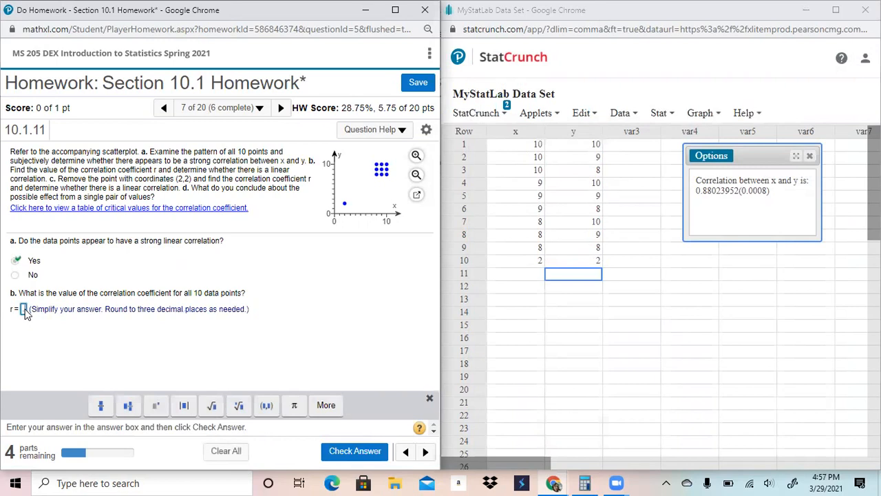
text(88)
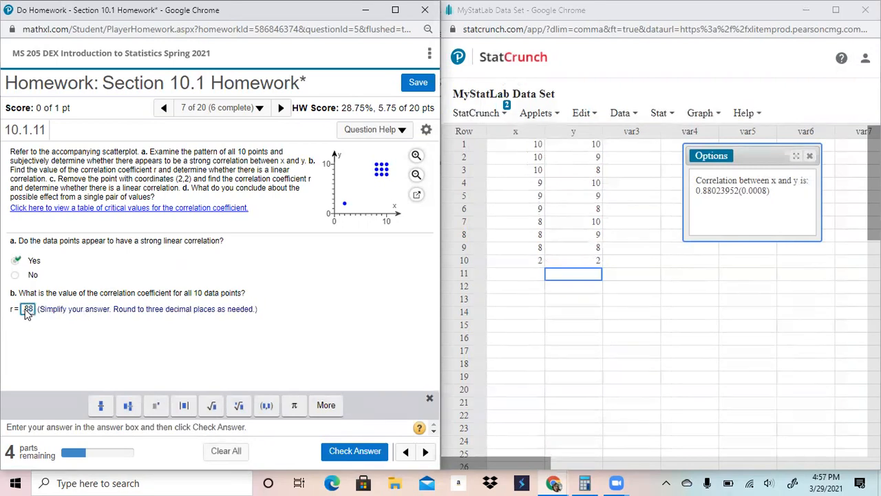
text(0)
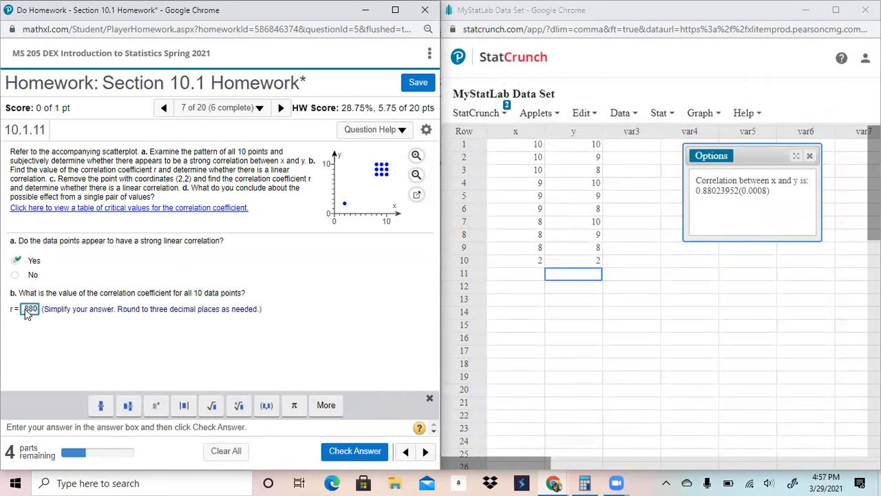
click(357, 450)
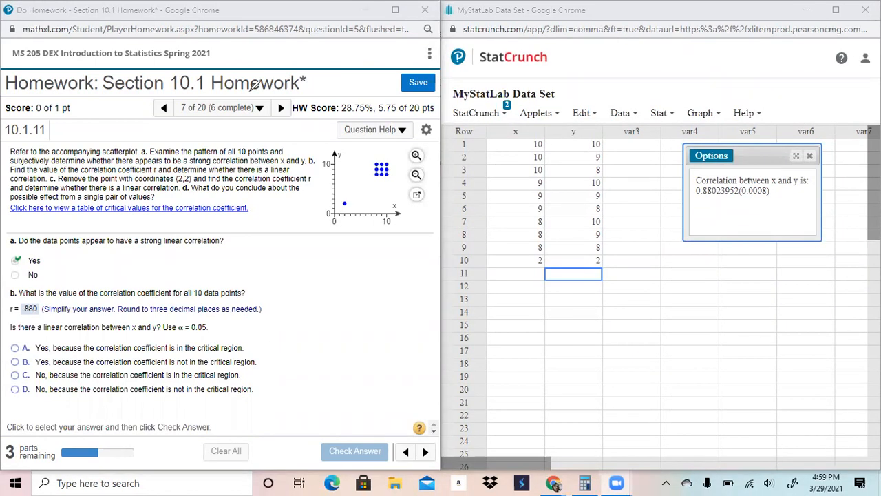
click(12, 349)
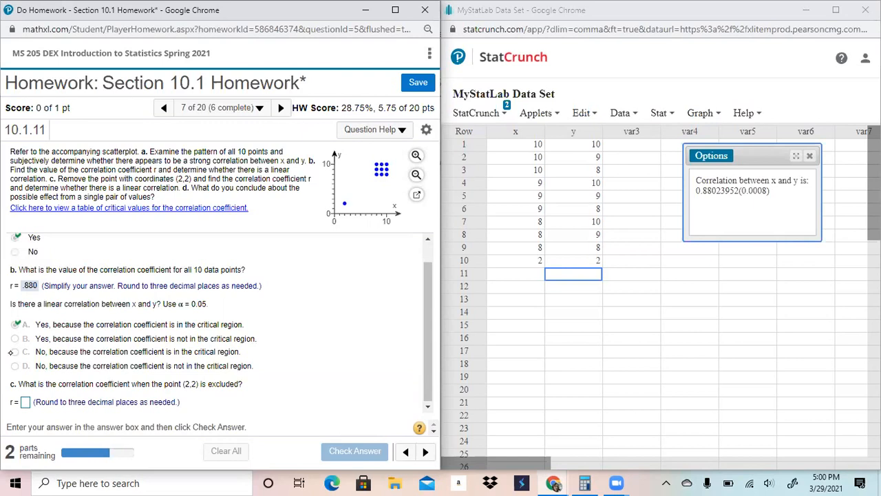
Step: Remove the point (2,2) from the data by clearing its x and y values in row 10
click(445, 331)
key(Up)
key(Left)
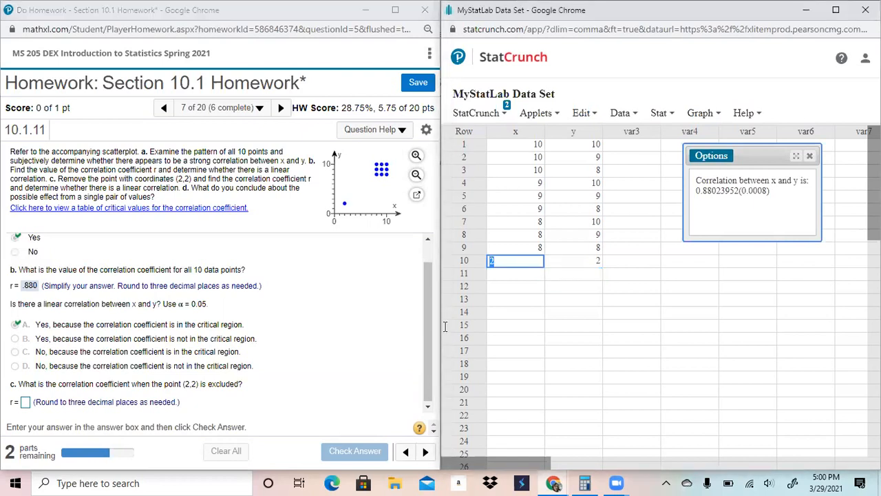
key(BackSpace)
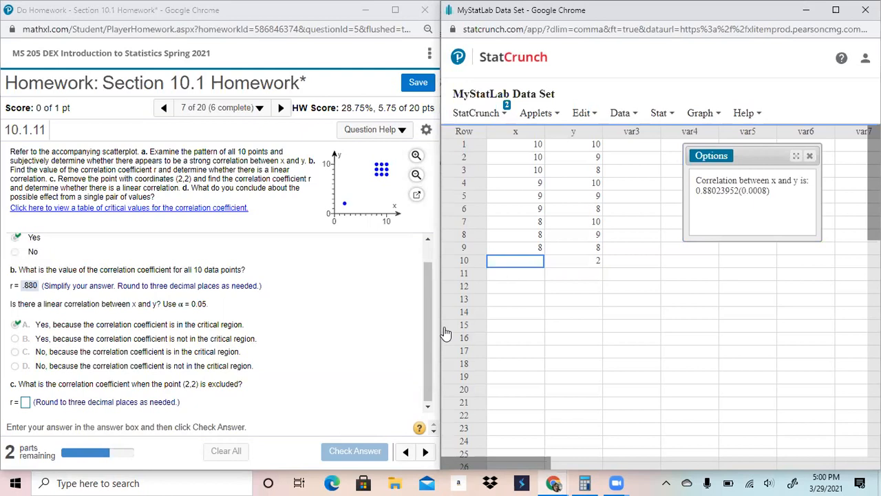
click(572, 256)
key(BackSpace)
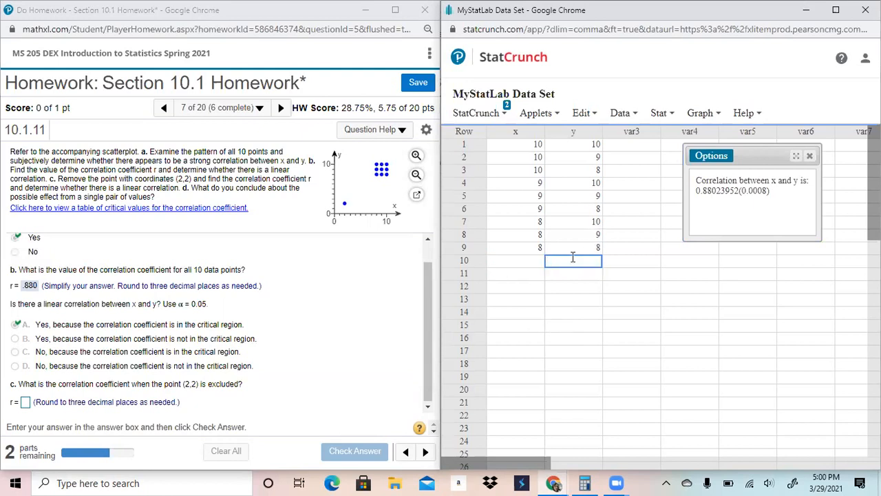
Step: Recompute the existing x and y correlation result on the reduced data with the same settings
click(712, 156)
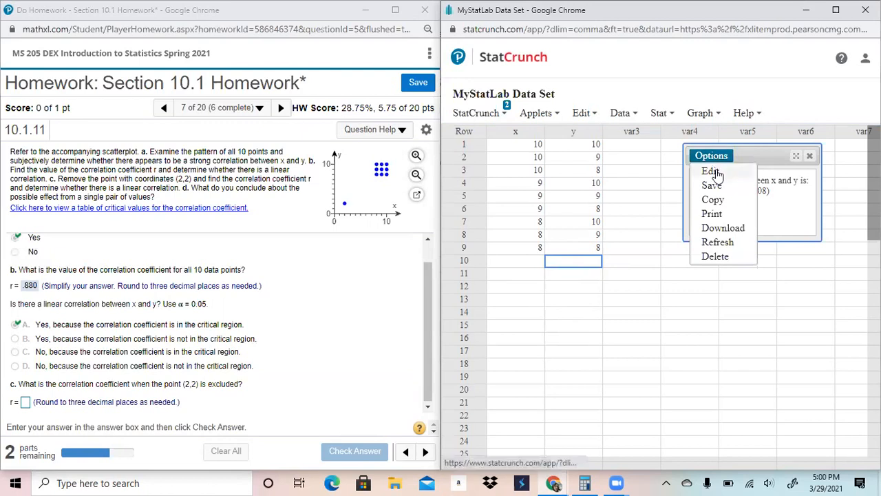
click(716, 170)
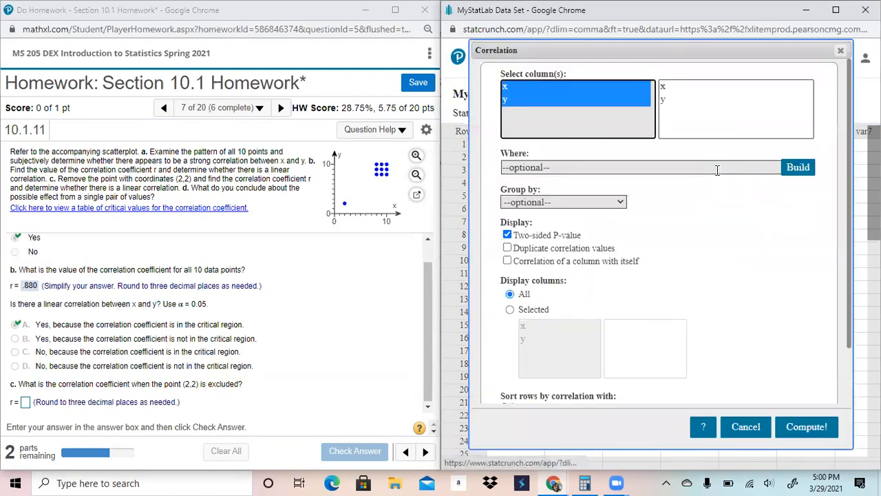
click(811, 426)
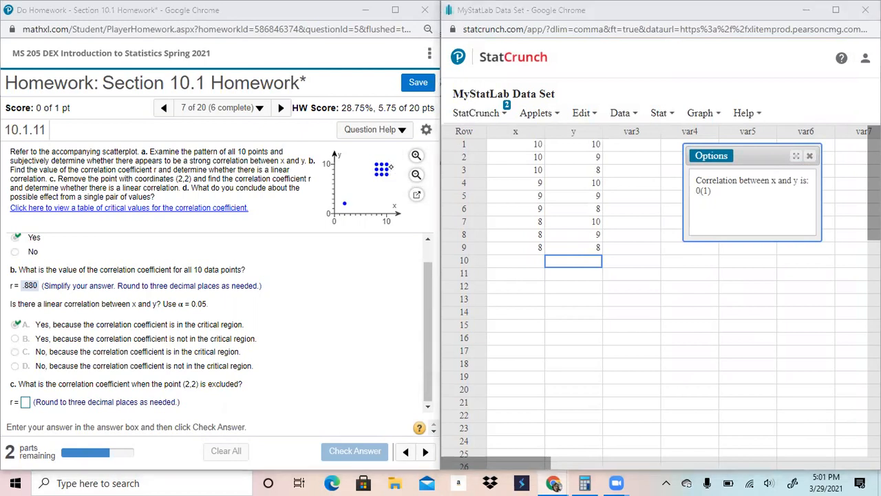
Step: Write −1 ≤ r ≤ 1 in red over the empty data rows and sketch an arrow from 1 to a box of rising dots
mouse_move(543, 315)
mouse_down()
mouse_move(582, 309)
mouse_move(582, 322)
mouse_move(598, 309)
mouse_move(639, 319)
mouse_up()
drag(615, 318, 624, 317)
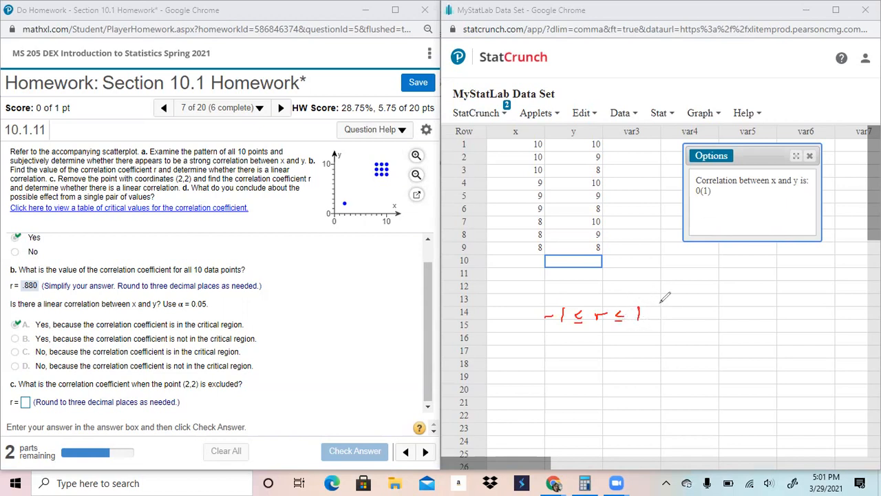
mouse_move(646, 301)
mouse_down()
mouse_move(658, 291)
mouse_move(656, 298)
mouse_up()
mouse_move(649, 256)
mouse_down()
mouse_move(653, 283)
mouse_move(672, 278)
mouse_move(669, 270)
mouse_move(671, 280)
mouse_up()
click(651, 277)
click(654, 273)
click(657, 271)
click(661, 267)
click(663, 264)
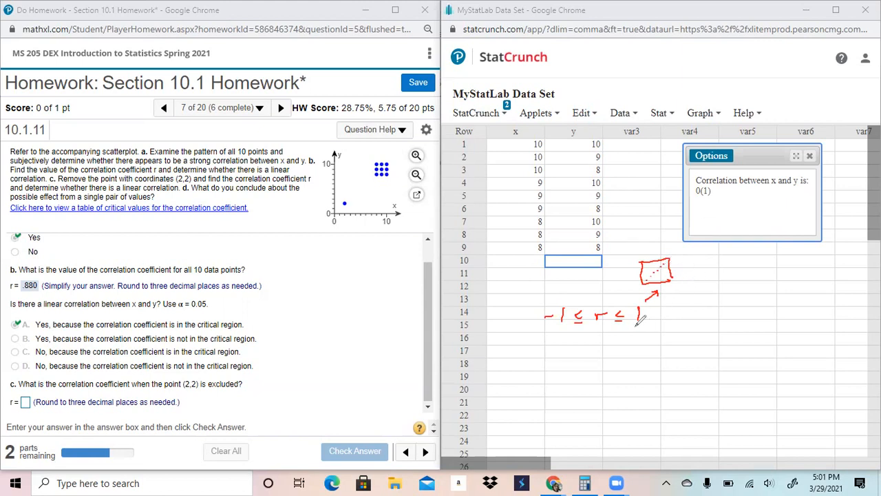
Step: Sketch a small red box of falling dots beside the −1 end of the inequality
mouse_move(532, 279)
mouse_down()
mouse_move(517, 282)
mouse_move(518, 302)
mouse_move(541, 301)
mouse_up()
click(521, 283)
click(524, 287)
click(527, 289)
click(529, 291)
click(532, 293)
click(534, 295)
click(538, 298)
Step: Sketch a red box of randomly scattered dots below the r of the inequality
mouse_move(576, 346)
mouse_down()
mouse_move(574, 377)
mouse_move(624, 378)
mouse_move(599, 344)
mouse_move(623, 376)
mouse_move(587, 365)
mouse_move(607, 370)
mouse_up()
click(611, 355)
click(594, 352)
click(609, 367)
click(603, 359)
click(596, 371)
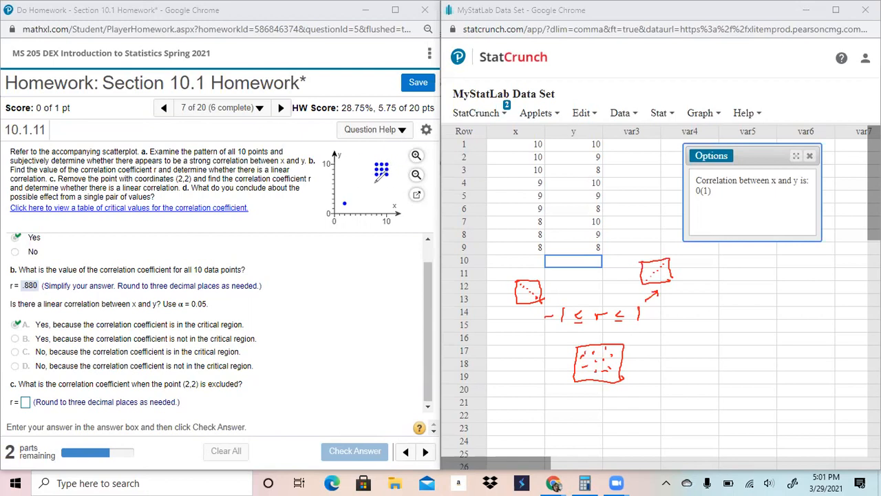
Step: Draw red lines in several directions through the scatterplot's nine-point cluster and clear all annotations from the screen
mouse_move(368, 184)
mouse_down()
mouse_move(393, 157)
mouse_move(394, 178)
mouse_move(383, 168)
mouse_move(379, 191)
mouse_up()
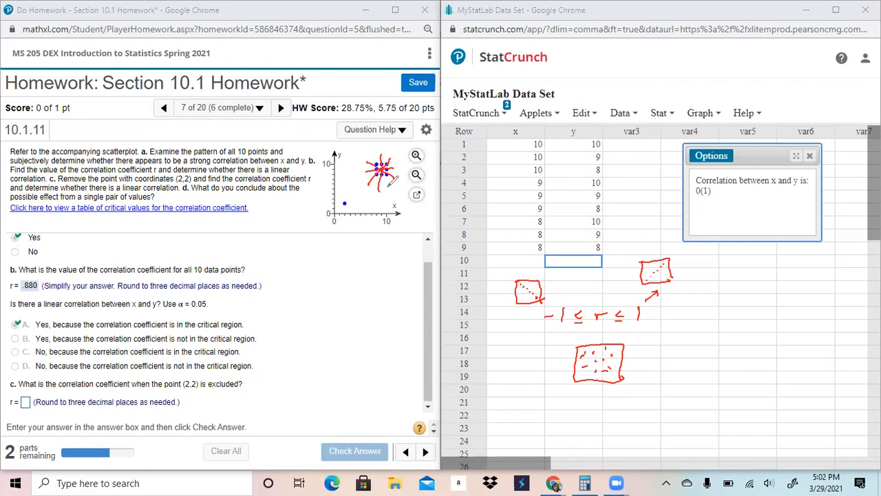
click(541, 93)
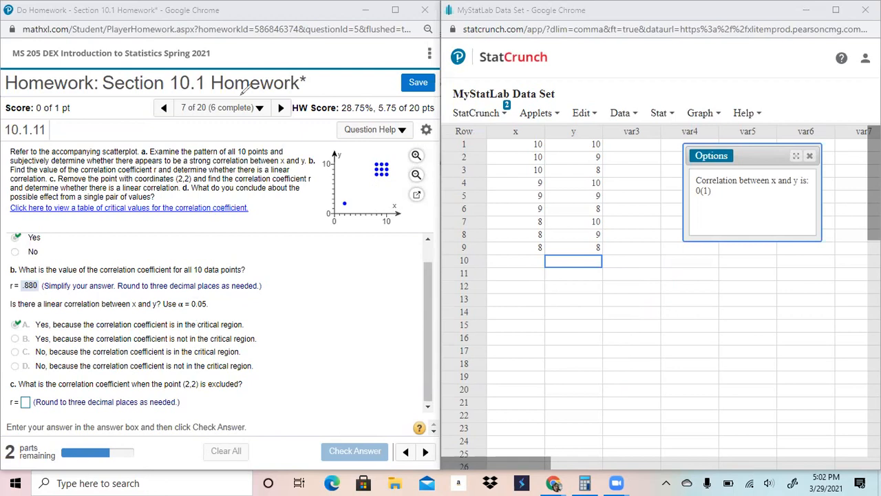
Step: Answer part c with r = 0 for the data without (2,2), check it and continue
click(25, 402)
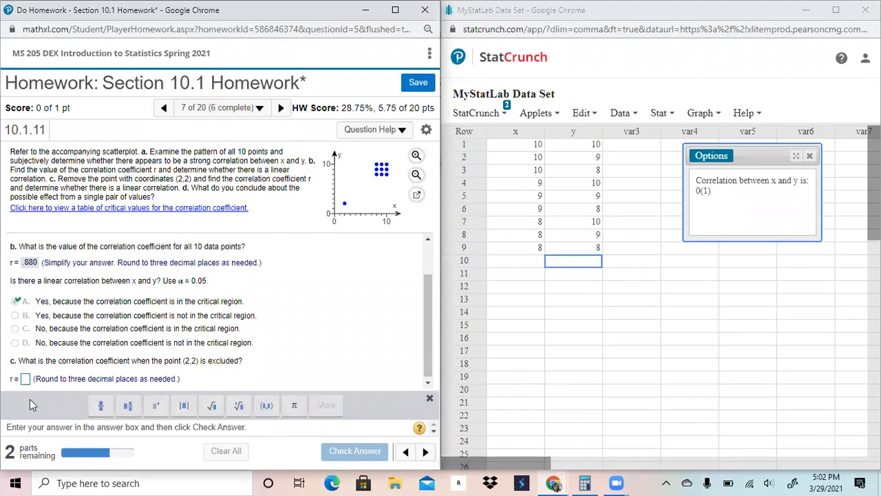
click(25, 380)
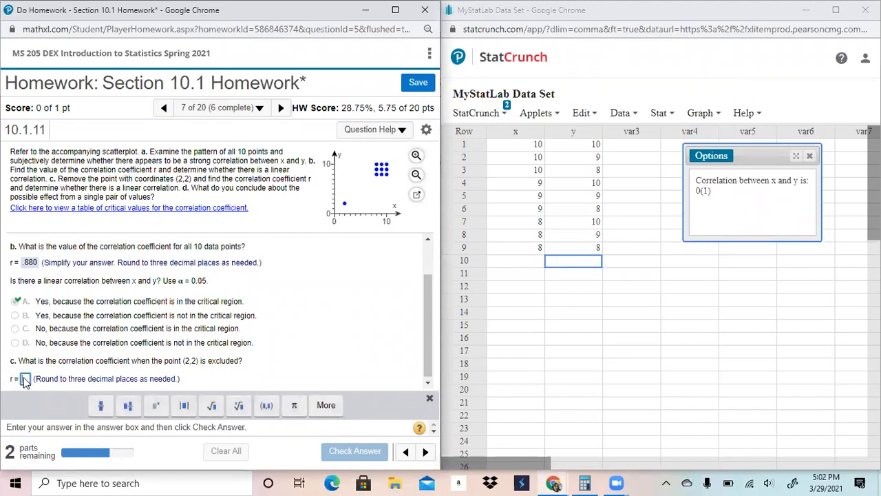
text(0)
key(Return)
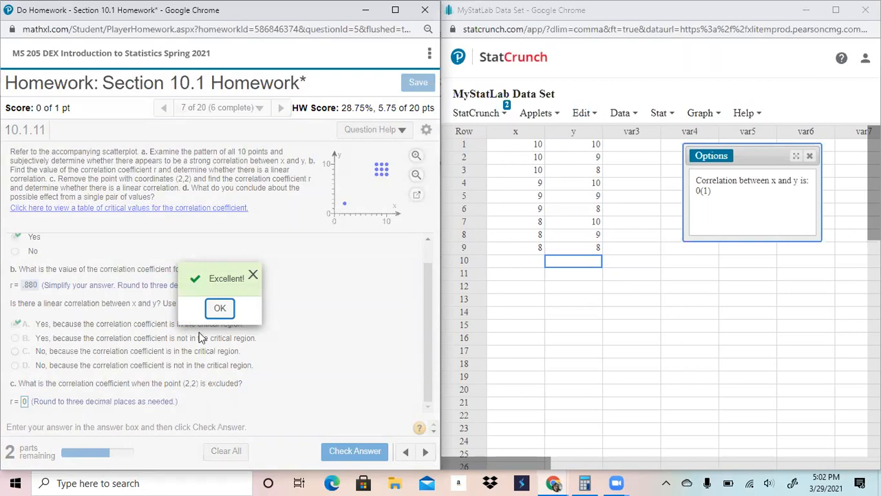
click(221, 311)
click(220, 311)
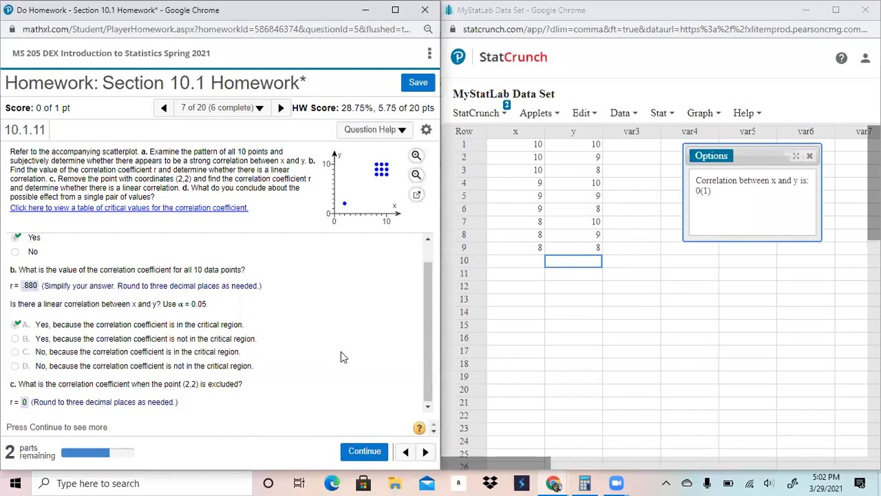
click(370, 451)
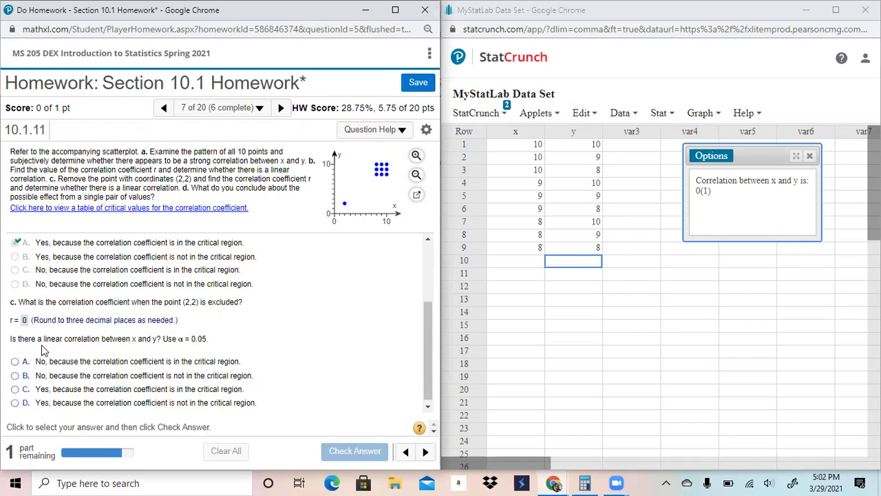
Step: Choose No, because the correlation coefficient is not in the critical region, for part c and check the answer
click(15, 376)
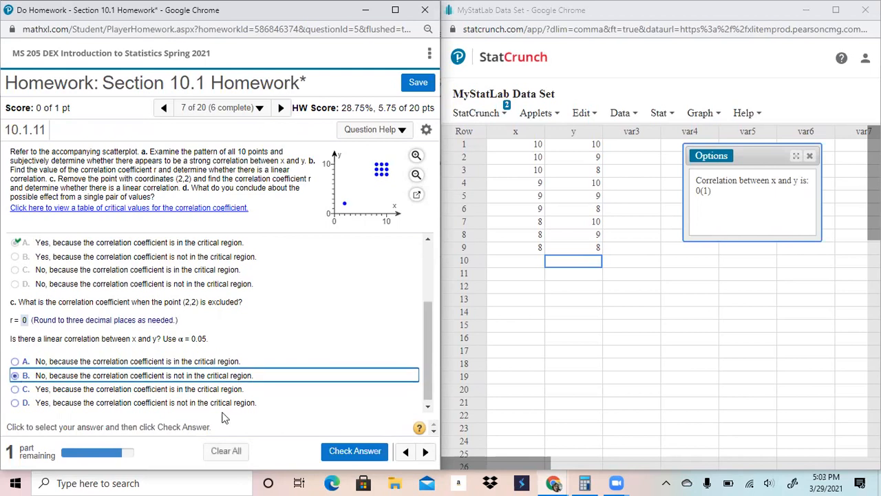
click(329, 446)
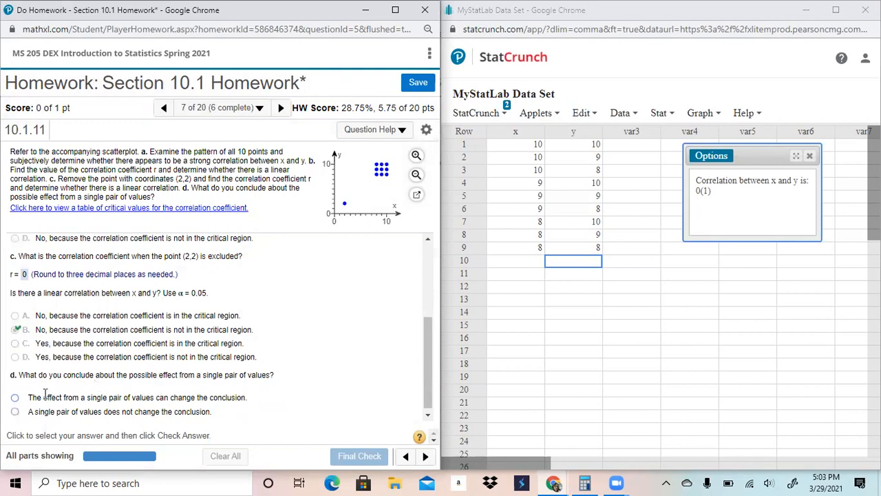
Step: Answer part d that the effect from a single pair of values can change the conclusion, run the final check and close the correlation result
click(15, 399)
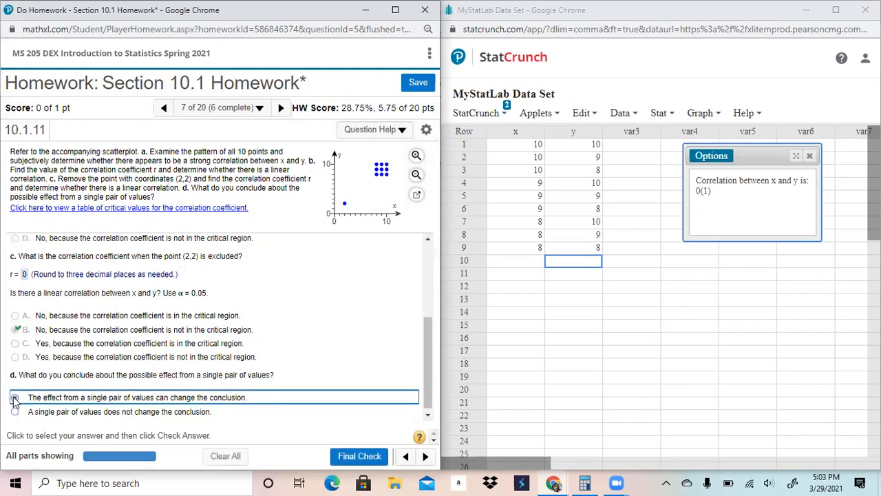
click(368, 463)
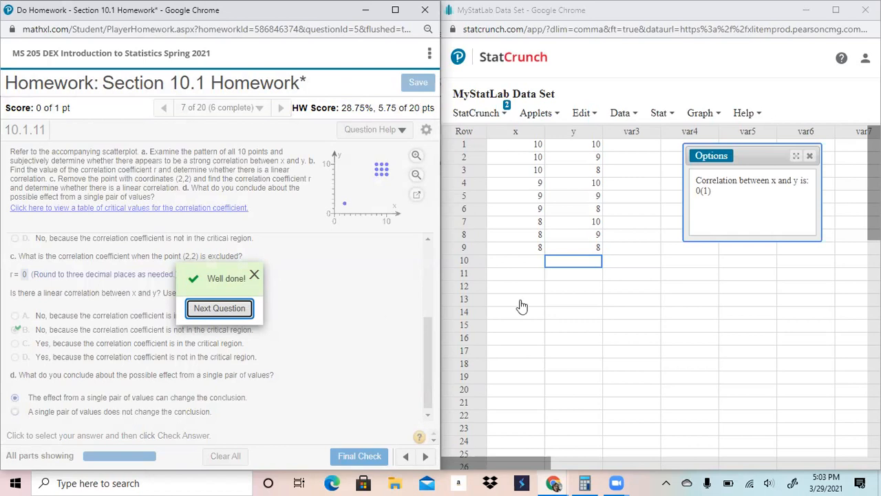
click(810, 158)
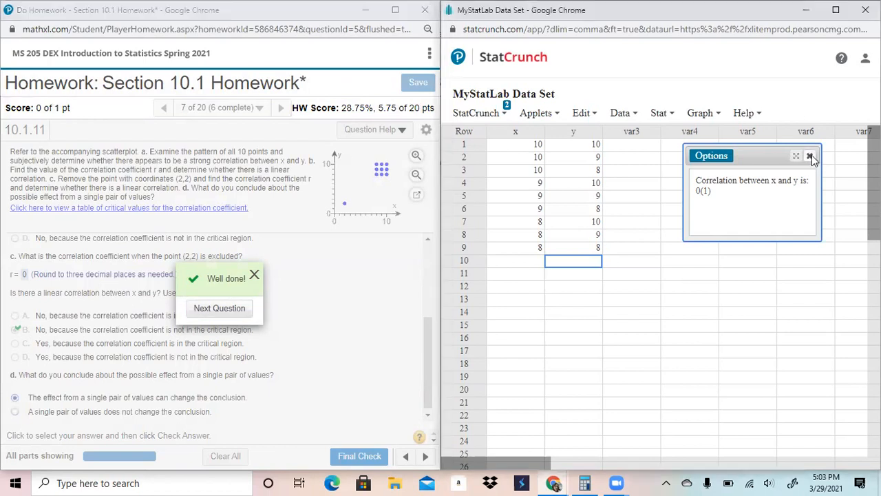
Step: Set up another correlation of columns x and y with the two-sided P-value option, and dismiss it without computing
click(811, 158)
click(664, 115)
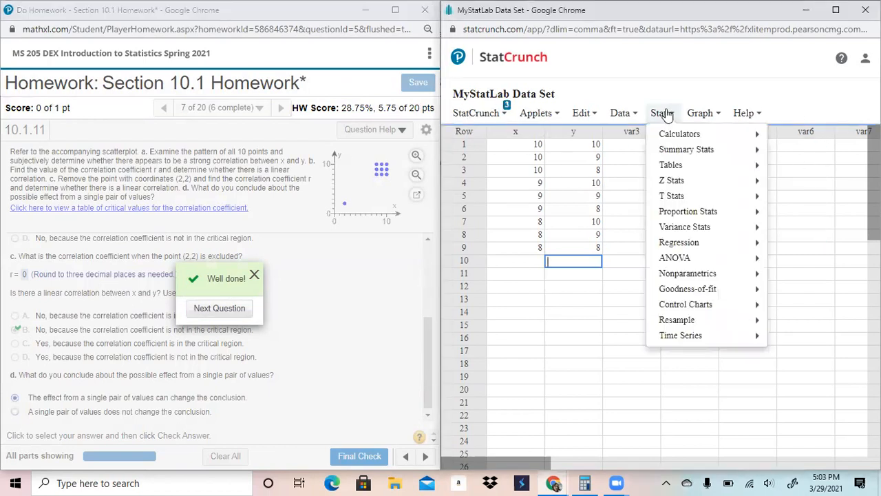
mouse_move(678, 155)
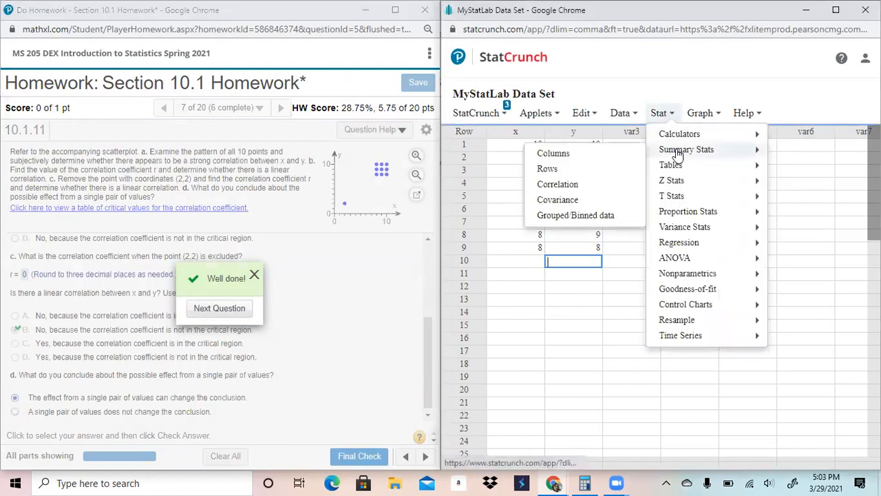
click(589, 184)
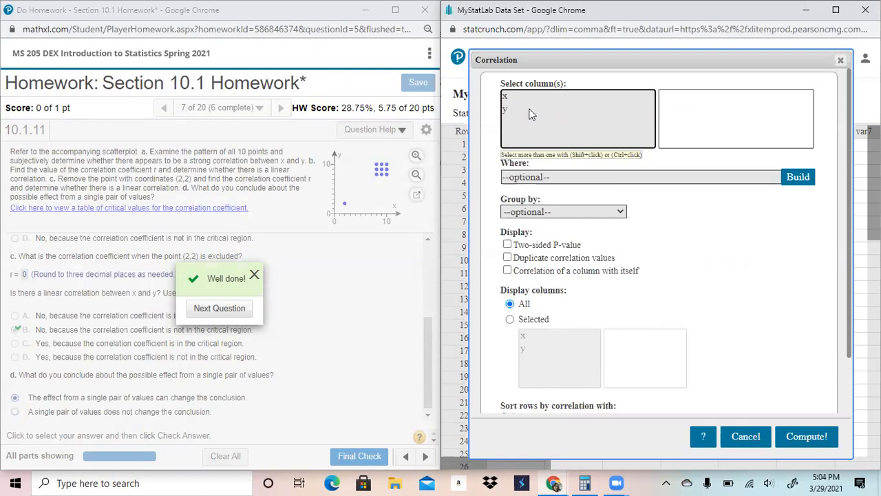
click(516, 96)
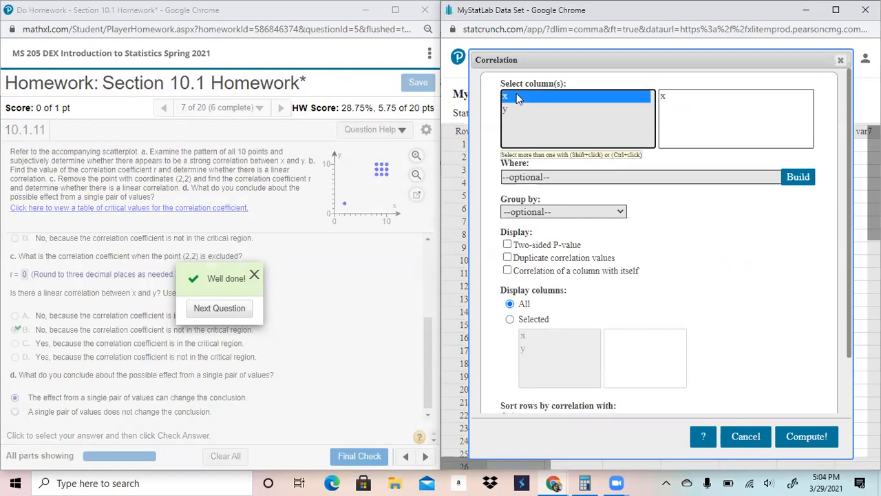
shift+click(519, 111)
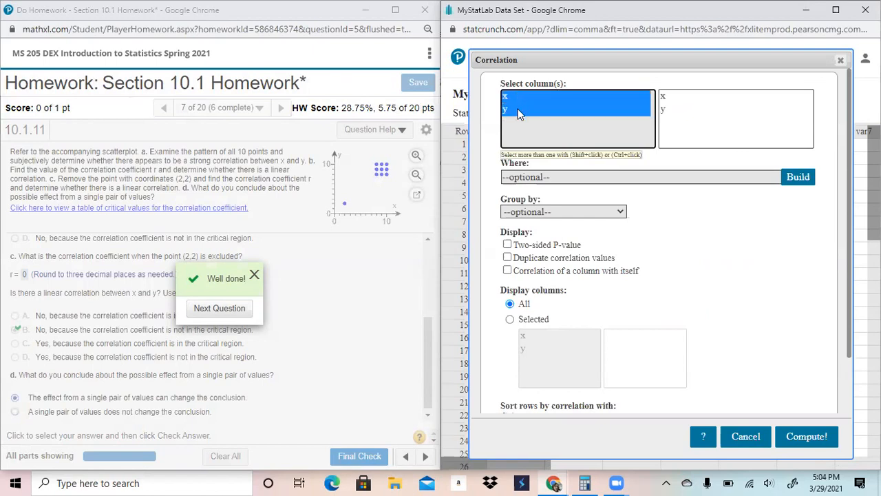
click(507, 245)
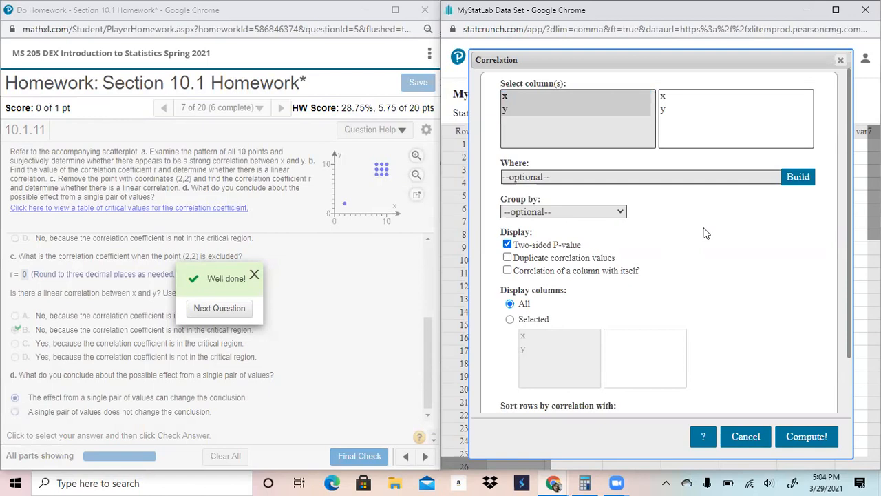
click(841, 62)
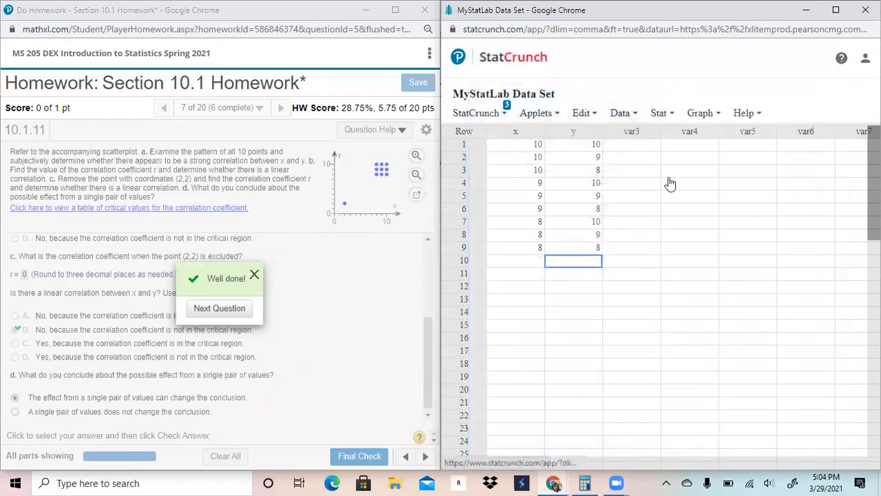
Step: Set up a simple linear regression with x as the X variable and y as the Y variable, and review its remaining options
click(658, 113)
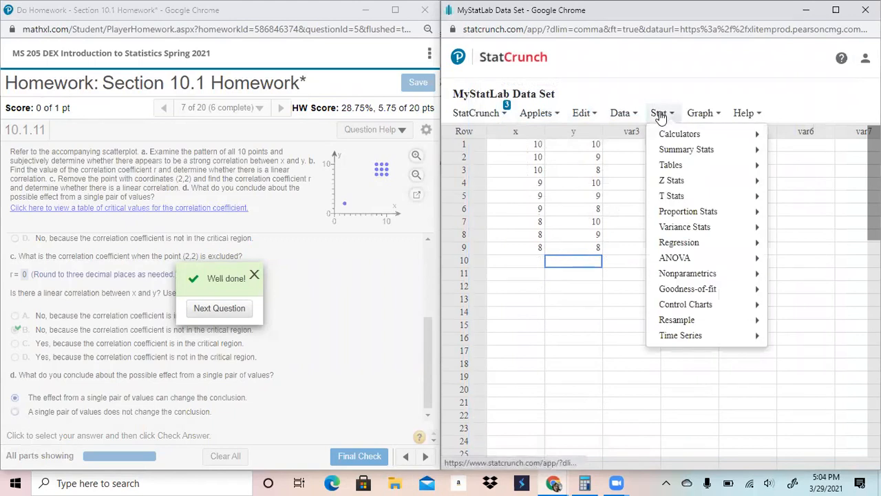
mouse_move(688, 250)
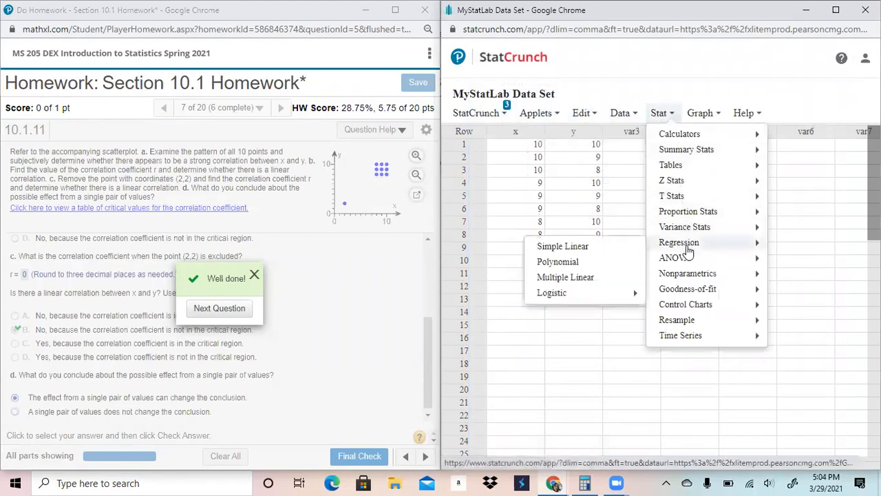
click(603, 249)
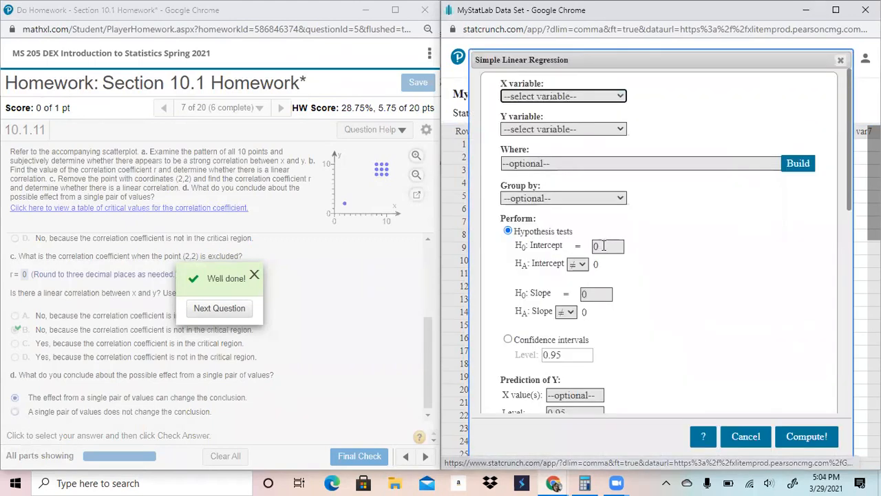
click(568, 97)
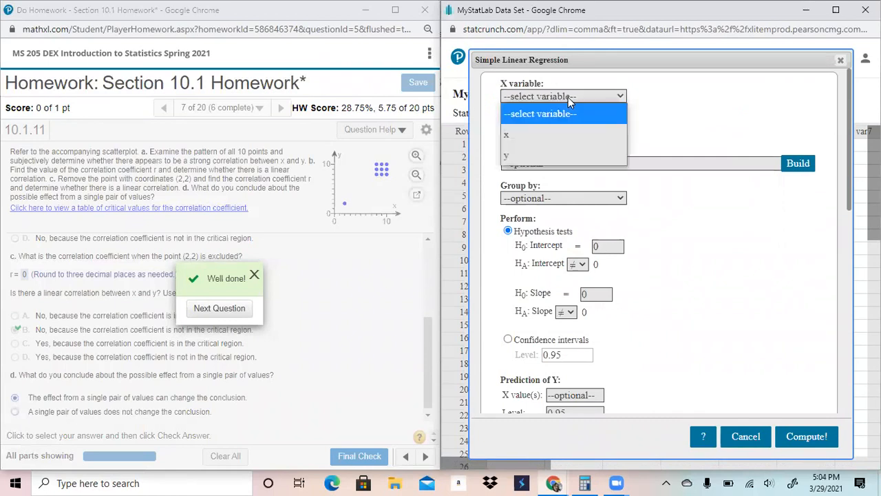
click(551, 141)
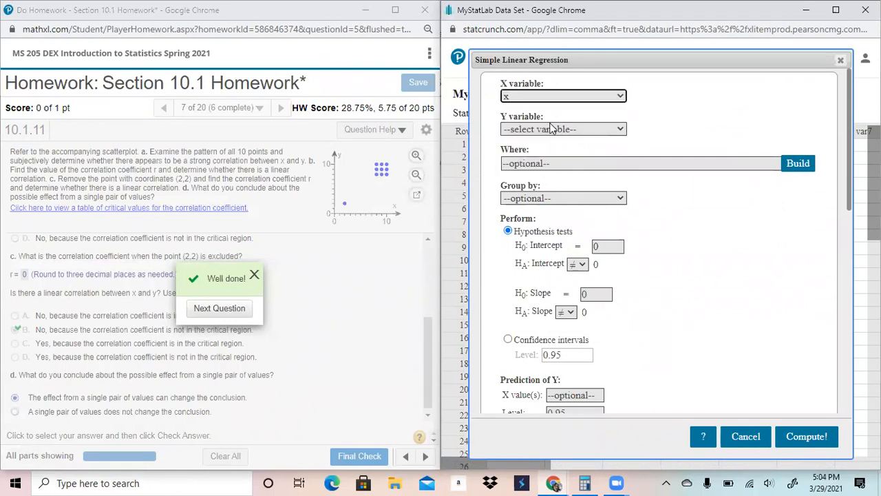
click(550, 129)
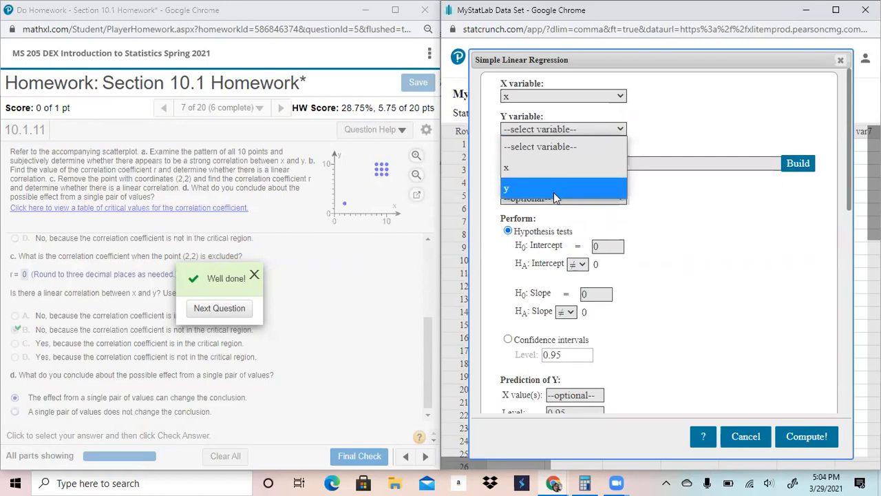
click(553, 192)
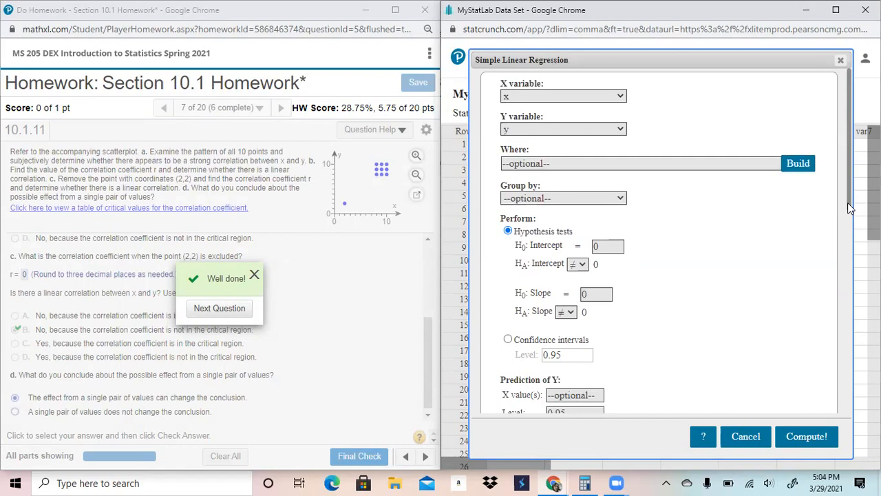
scroll(847, 203, down, 2)
scroll(847, 203, down, 4)
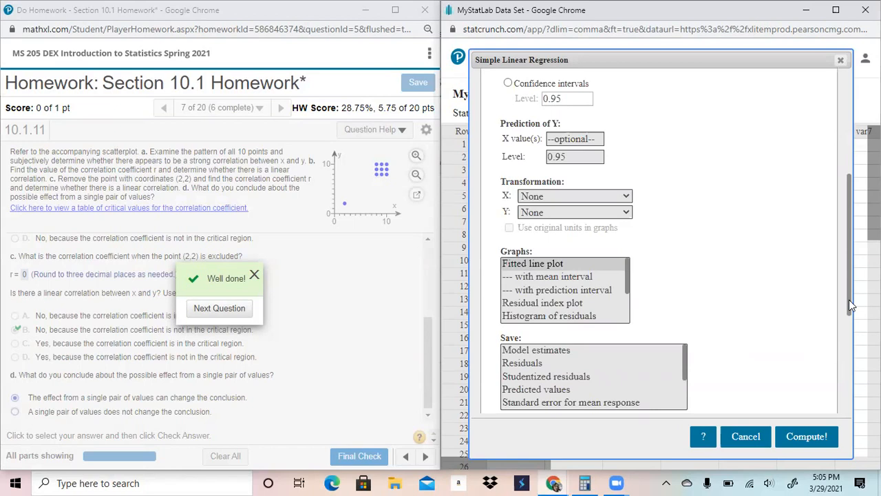
scroll(849, 300, down, 4)
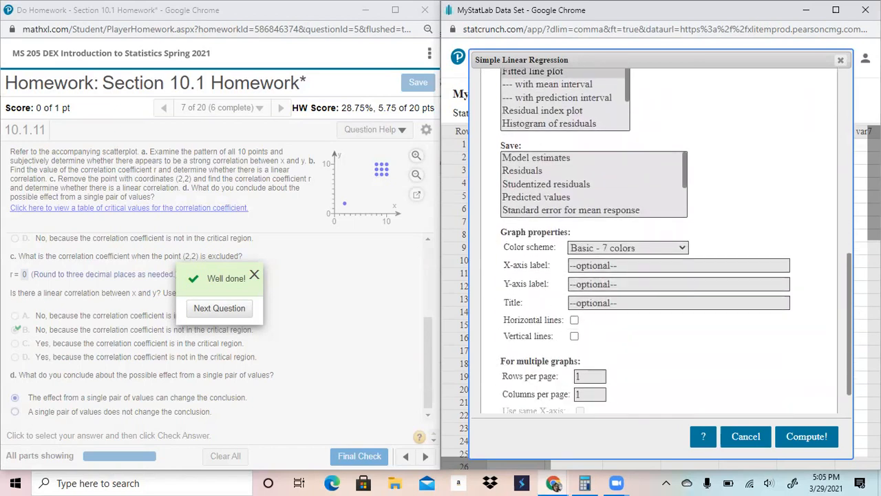
scroll(849, 202, up, 10)
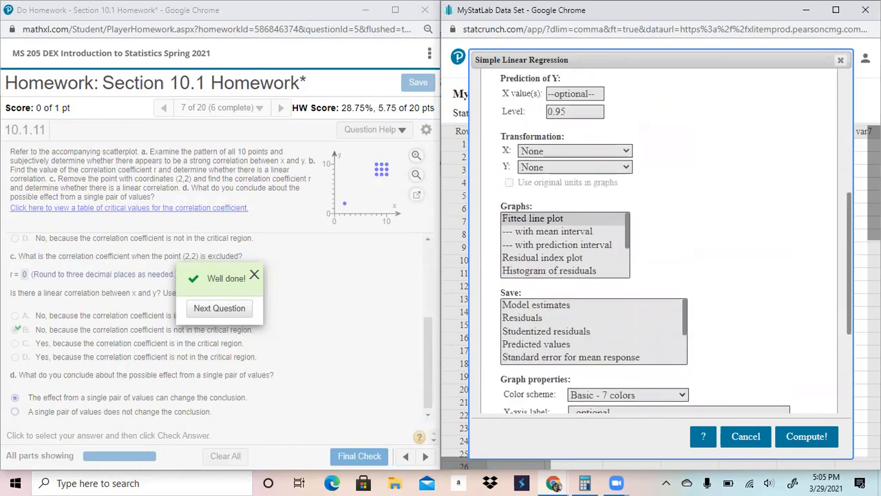